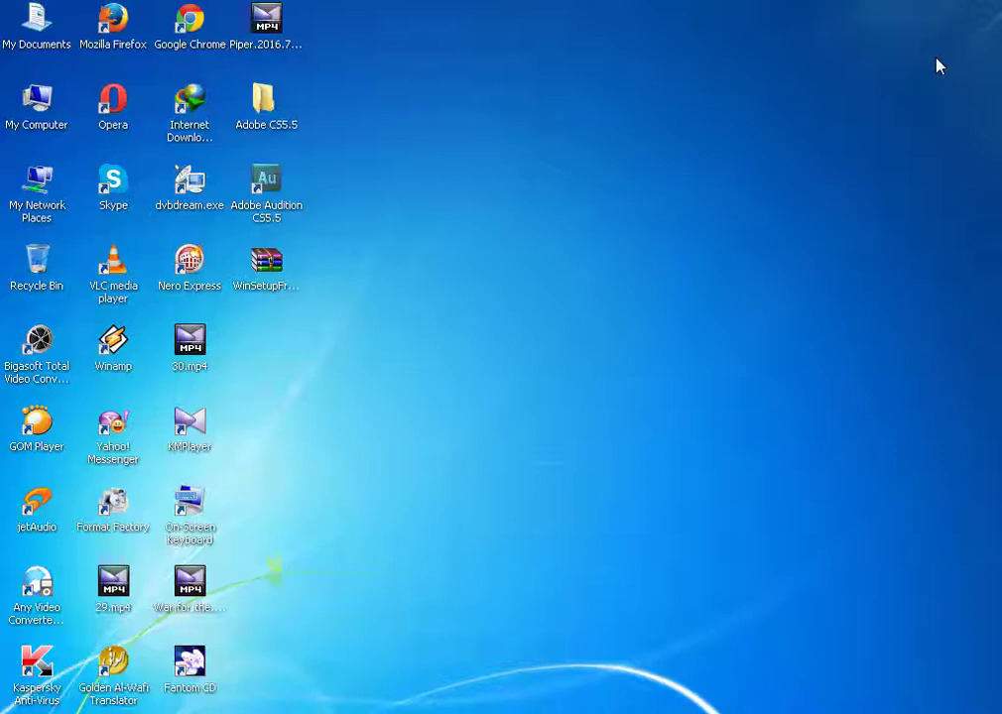
Extract the WinSetupFromUSB_1-0-beta7 archive directly onto the desktop.
{"action": "left_click", "coordinate": [279, 278]}
{"action": "double_click", "coordinate": [268, 266]}
{"action": "right_click", "coordinate": [266, 260]}
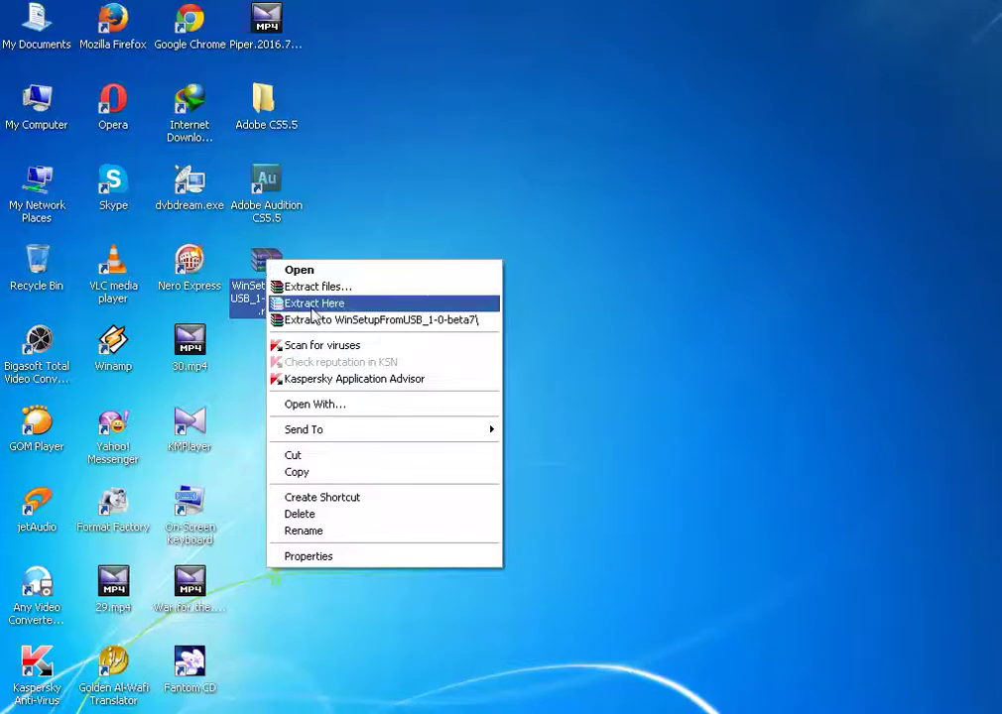
{"action": "left_click", "coordinate": [312, 308]}
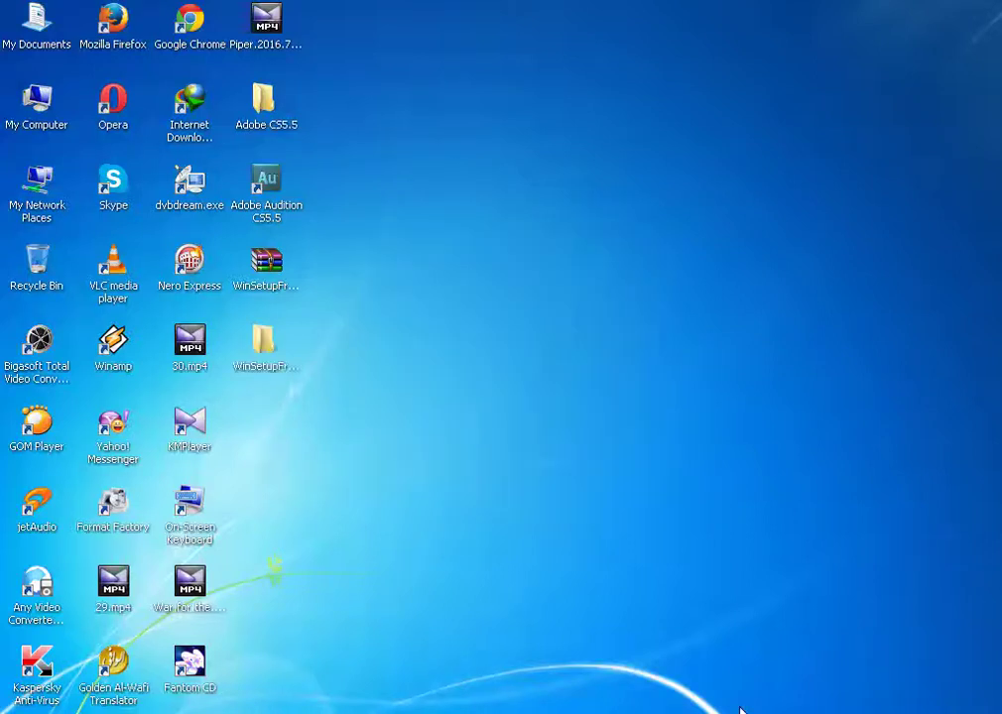
Launch the WinSetupFromUSB program from the extracted WinSetupFromUSB_1-0-beta7 folder.
{"action": "double_click", "coordinate": [272, 359]}
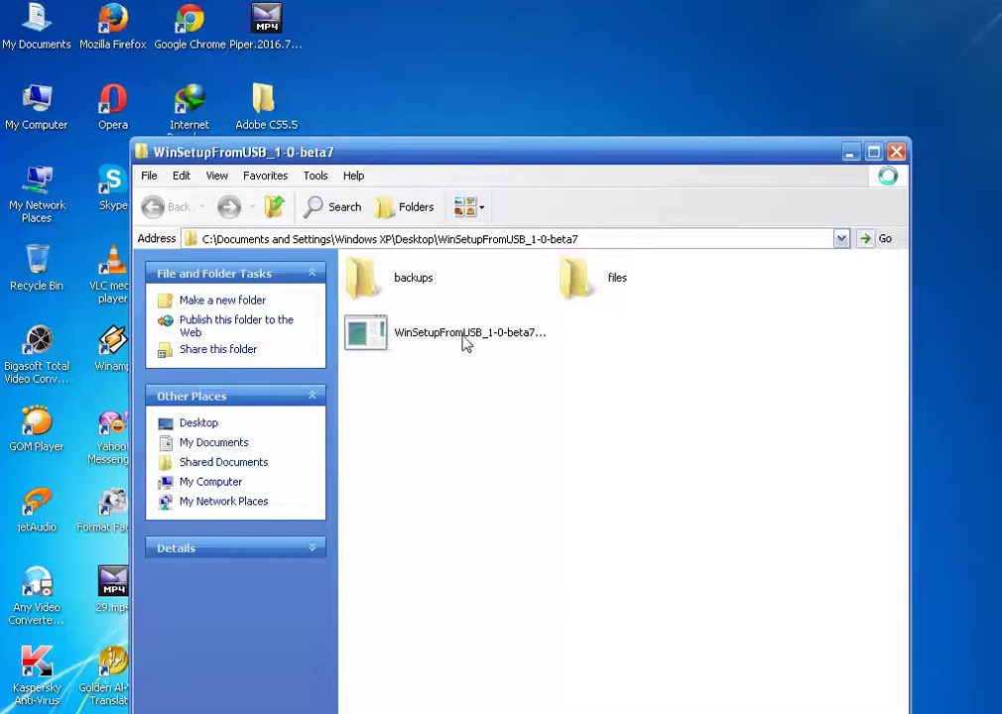
{"action": "mouse_move", "coordinate": [380, 342]}
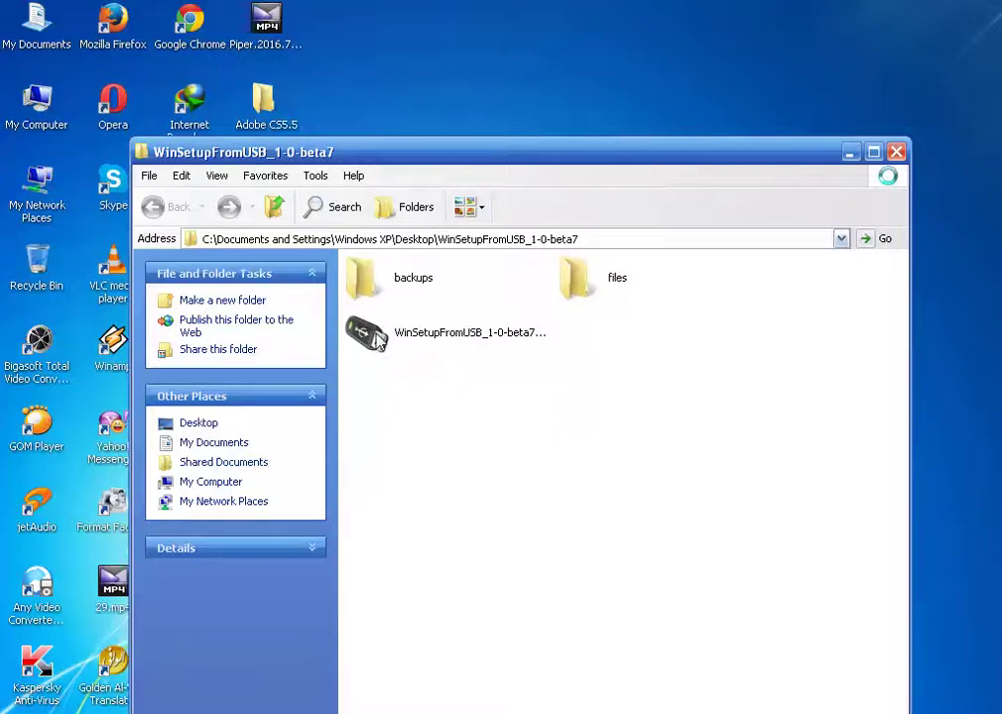
{"action": "double_click", "coordinate": [380, 341]}
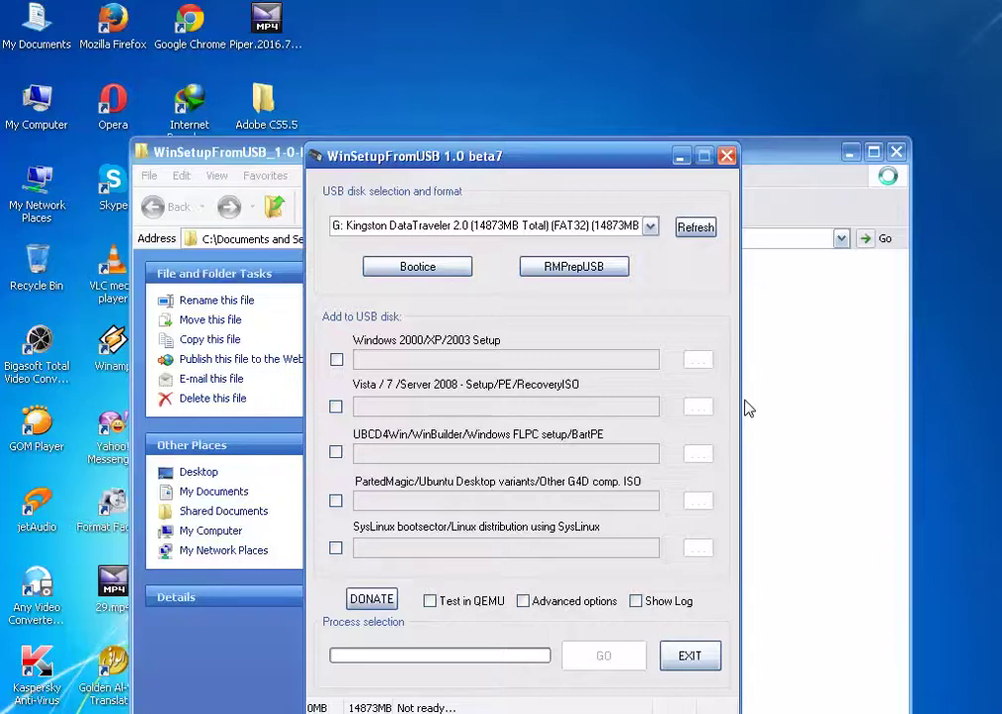
Start a reformat of the Kingston USB disk in Bootice using USB-HDD mode, with the partition aligned to 1MB (2048 sectors).
{"action": "left_click", "coordinate": [427, 270]}
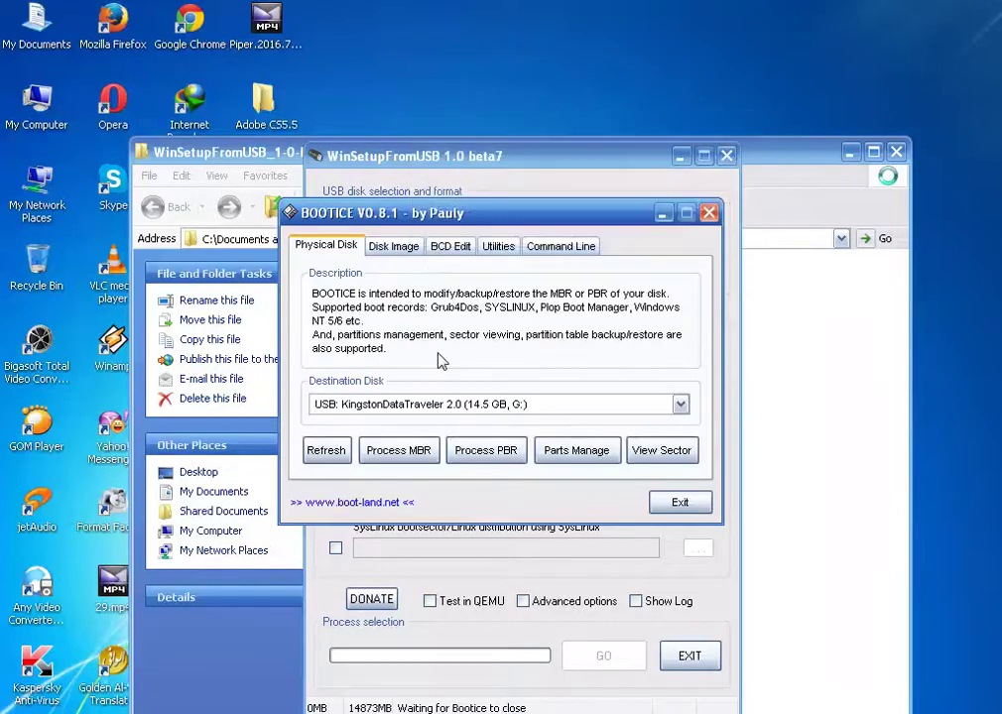
{"action": "left_click", "coordinate": [585, 452]}
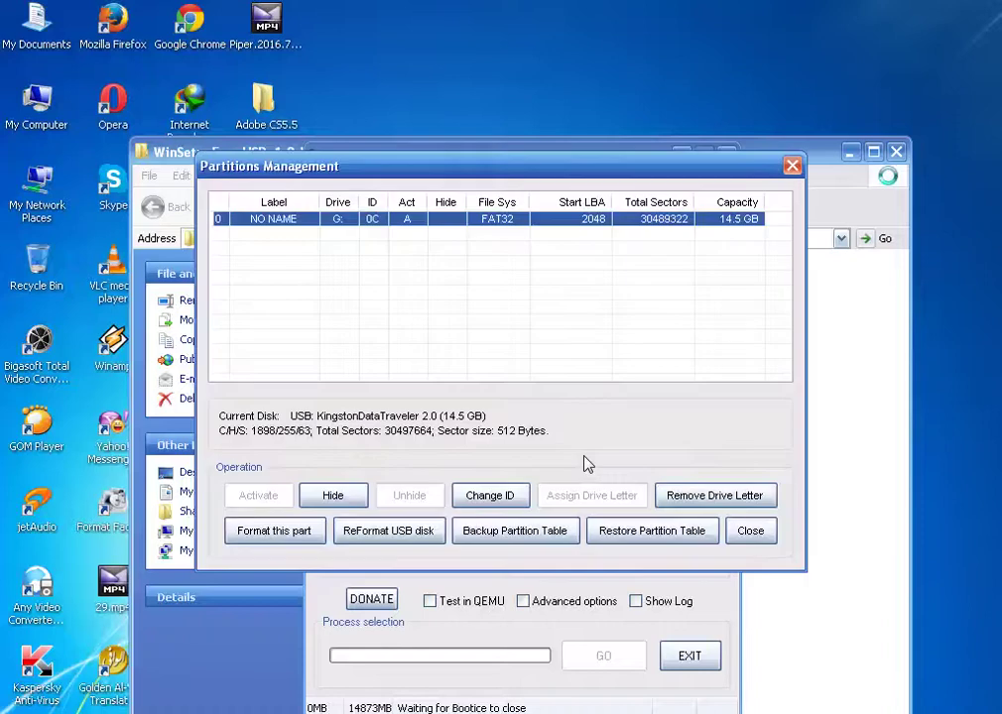
{"action": "left_click", "coordinate": [392, 536]}
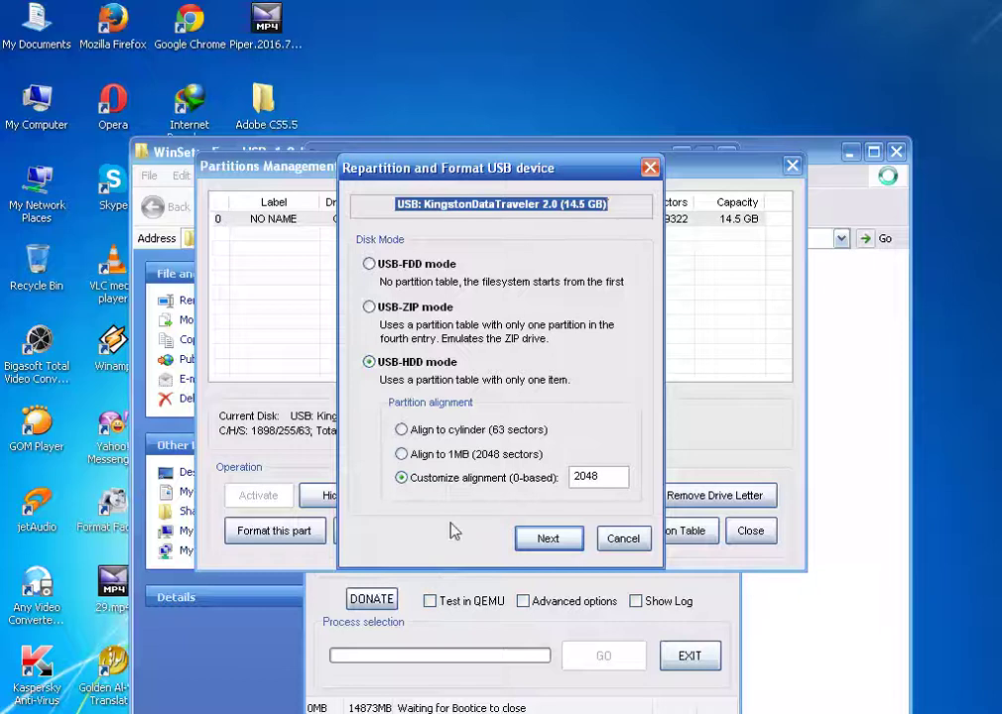
{"action": "left_click", "coordinate": [401, 454]}
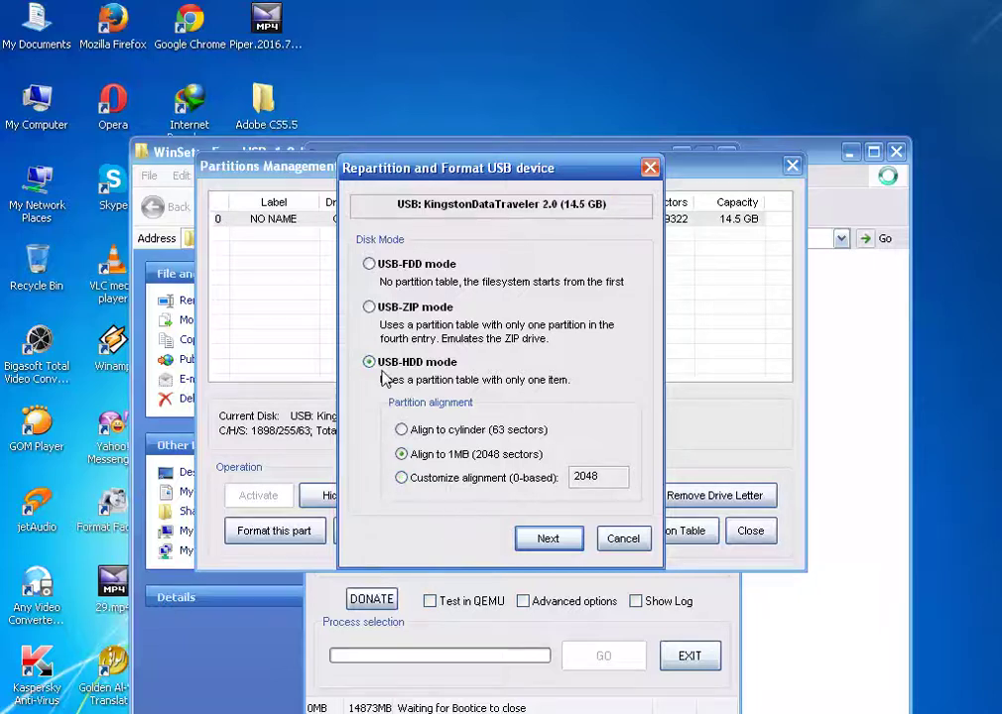
{"action": "left_click", "coordinate": [530, 539]}
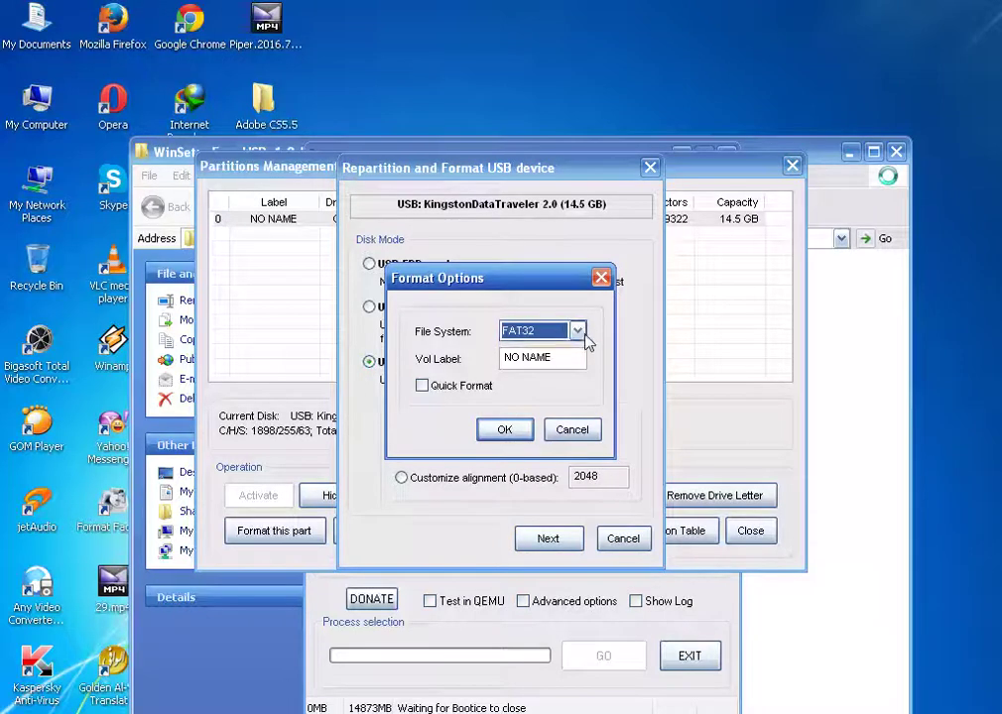
Quick-format the USB disk as NTFS with the owner's name as volume label, accept the data deletion, and exit Bootice.
{"action": "left_click", "coordinate": [576, 332]}
{"action": "left_click", "coordinate": [539, 365]}
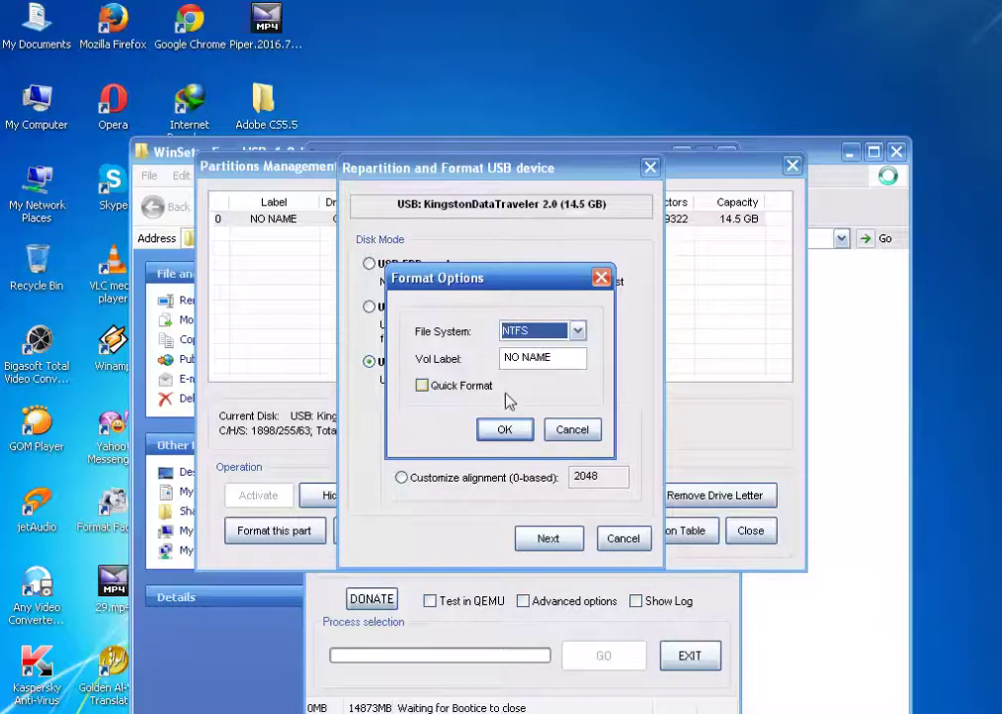
{"action": "key", "text": "Tab"}
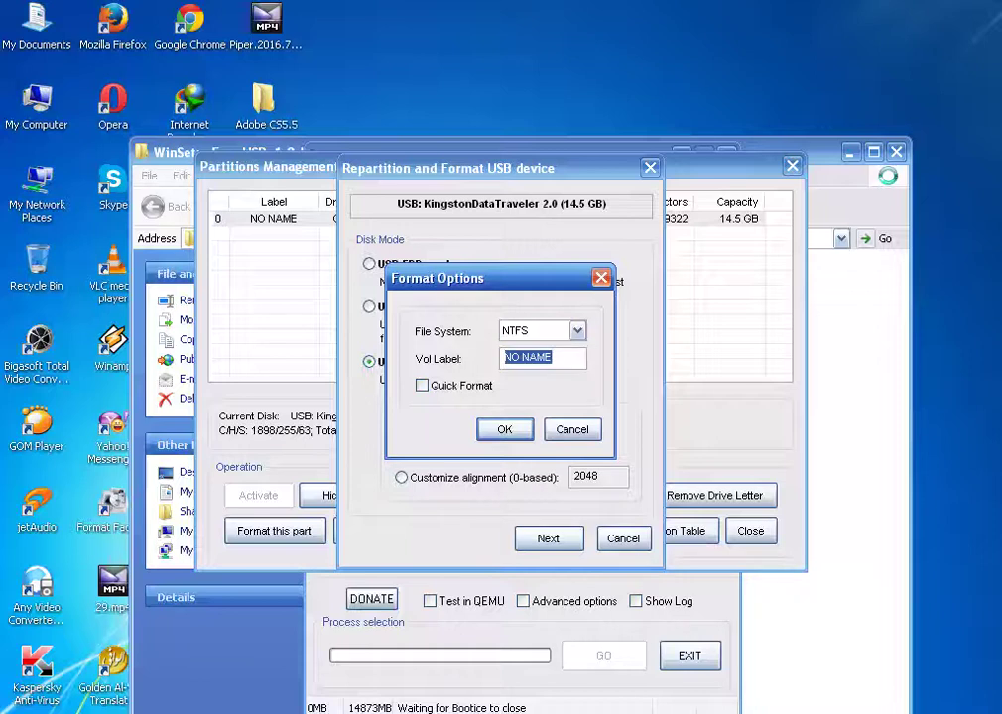
{"action": "type", "text": "emadsoiman"}
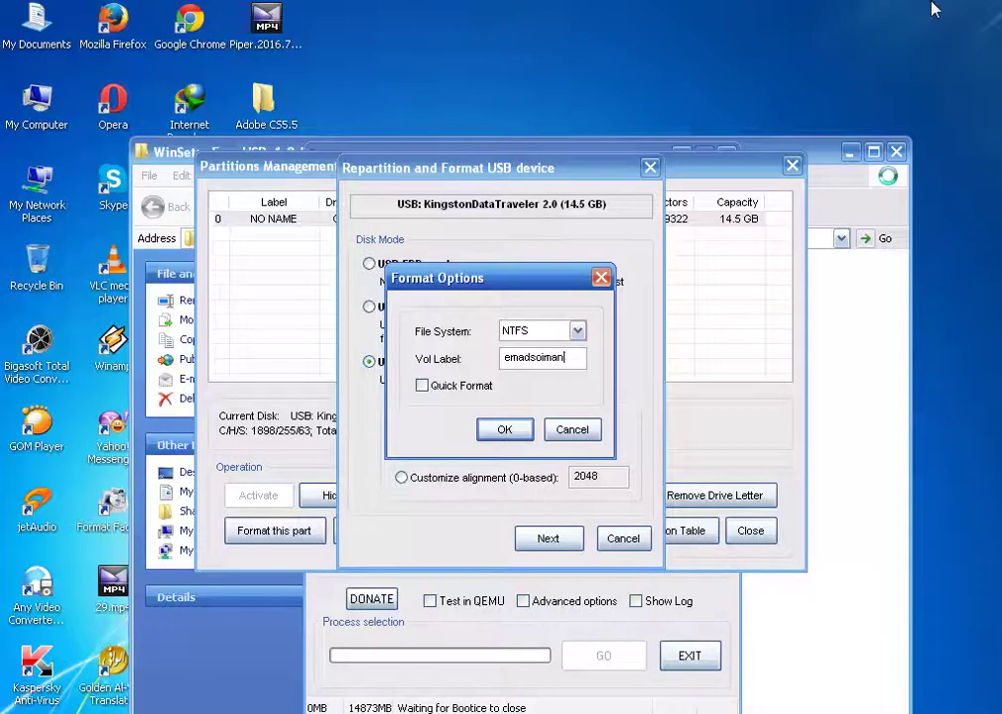
{"action": "left_click", "coordinate": [421, 386]}
{"action": "left_click", "coordinate": [507, 431]}
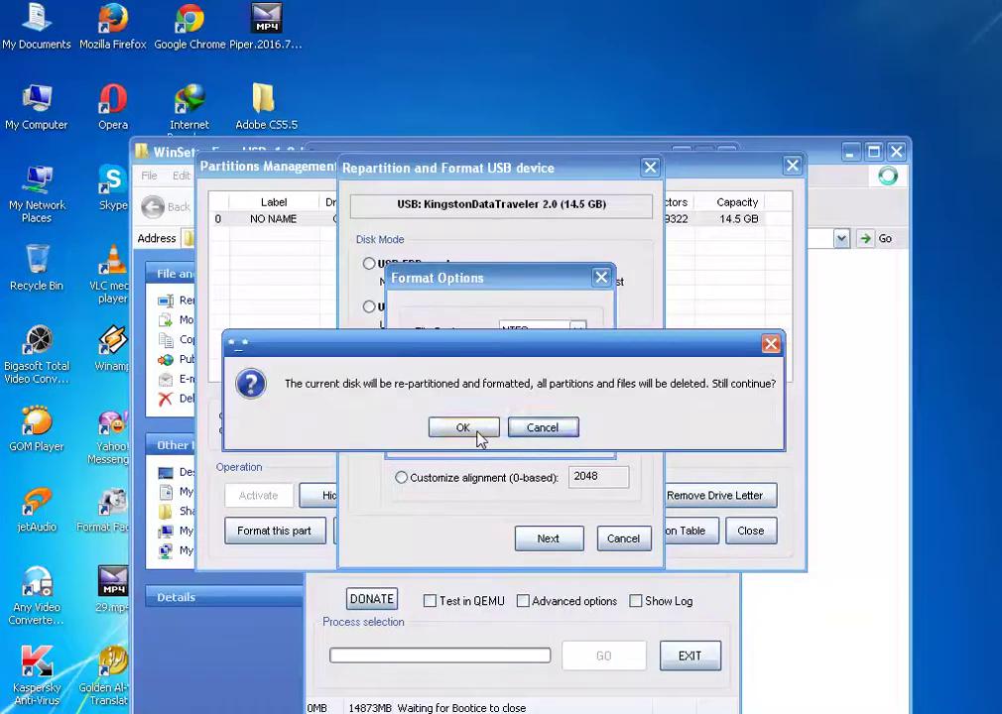
{"action": "left_click", "coordinate": [477, 431]}
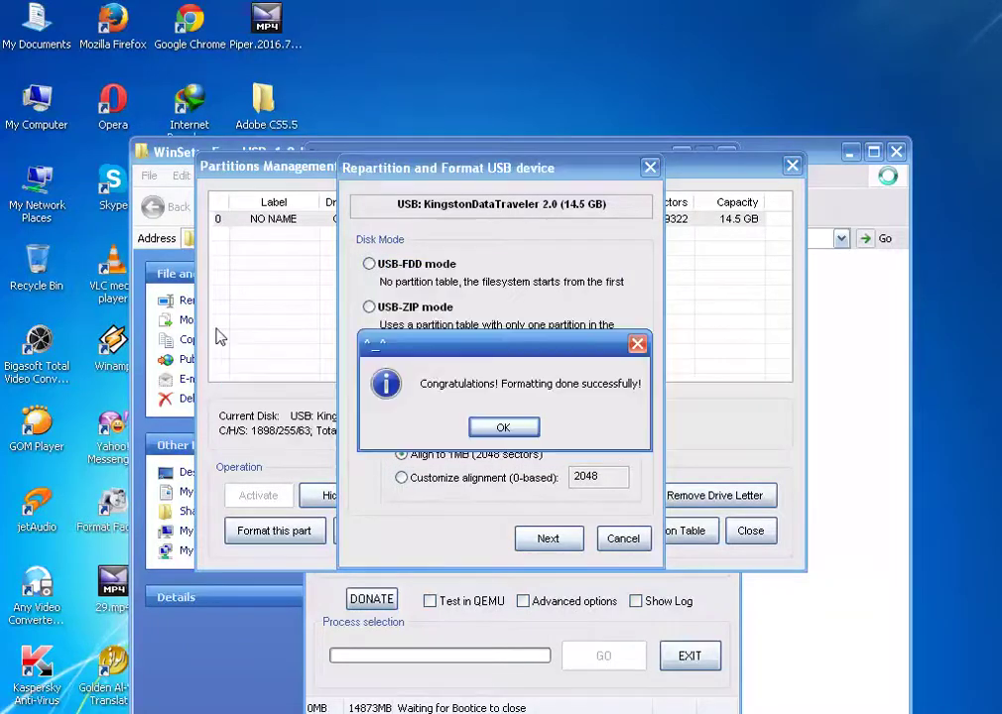
{"action": "left_click", "coordinate": [490, 431]}
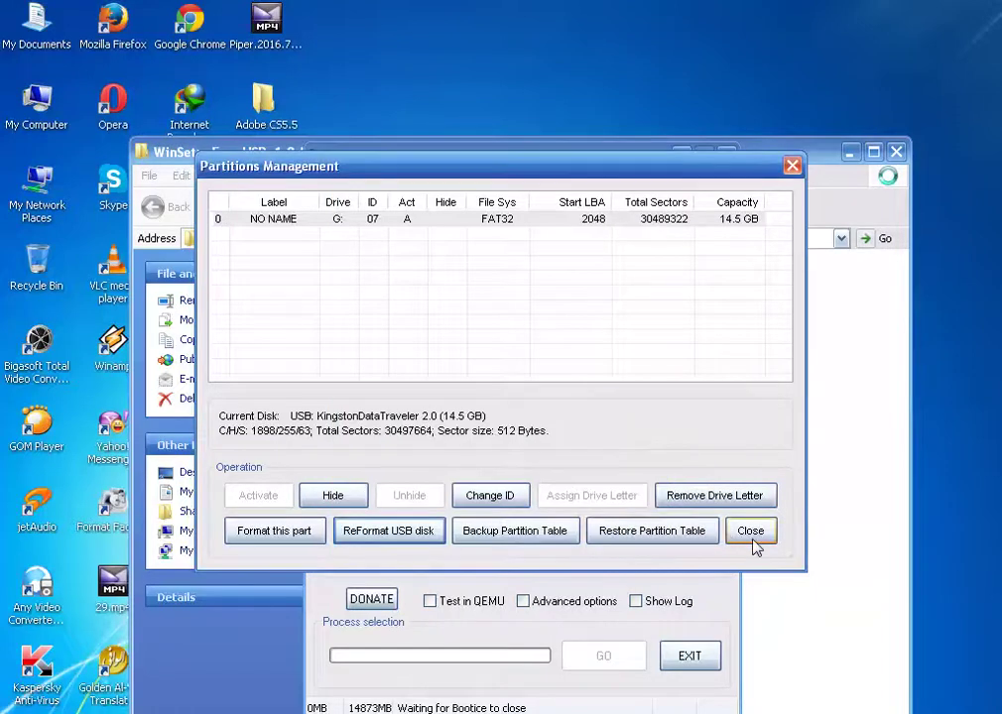
{"action": "left_click", "coordinate": [751, 532]}
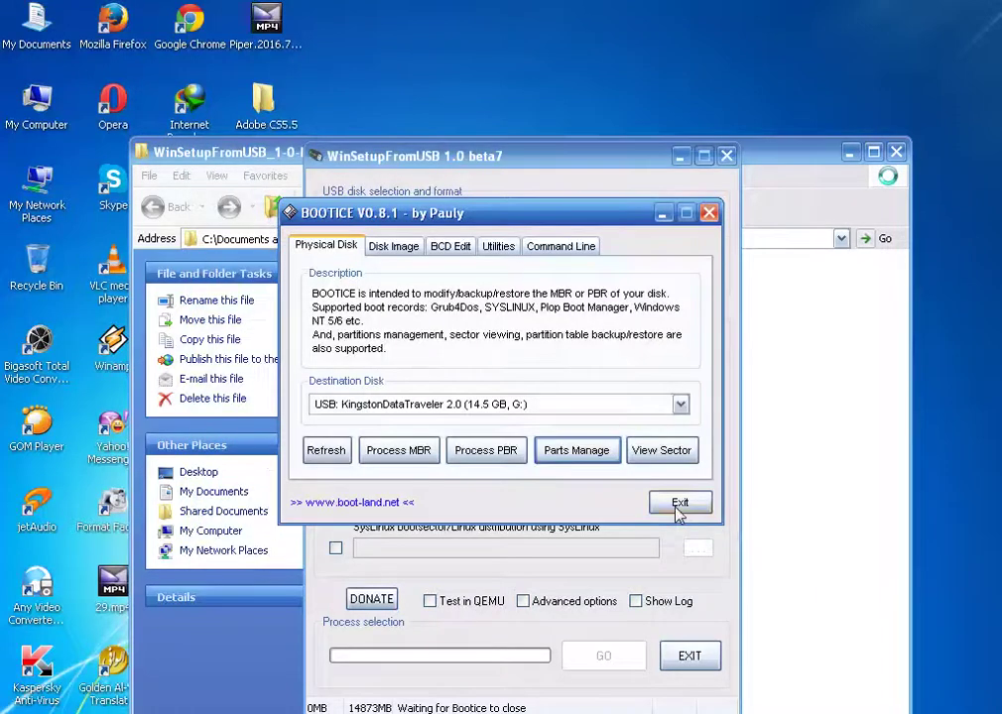
{"action": "left_click", "coordinate": [679, 505]}
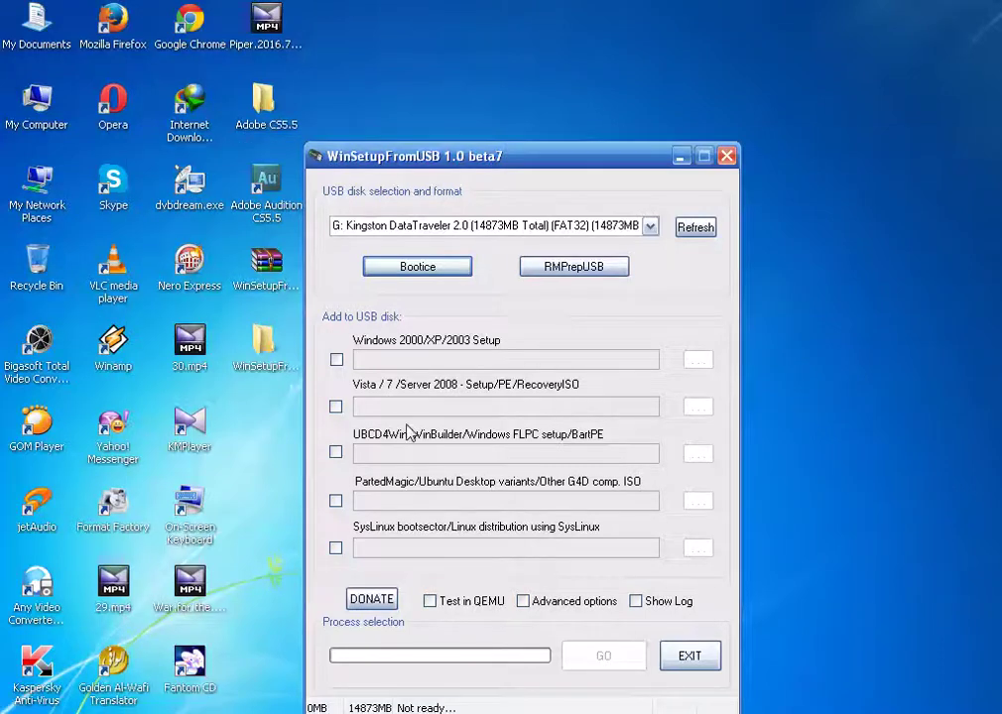
Add the Windows 2000/XP/2003 setup from the GRTMPVOL_EN (H:) disc to the USB disk and run the job to completion.
{"action": "left_click", "coordinate": [337, 359]}
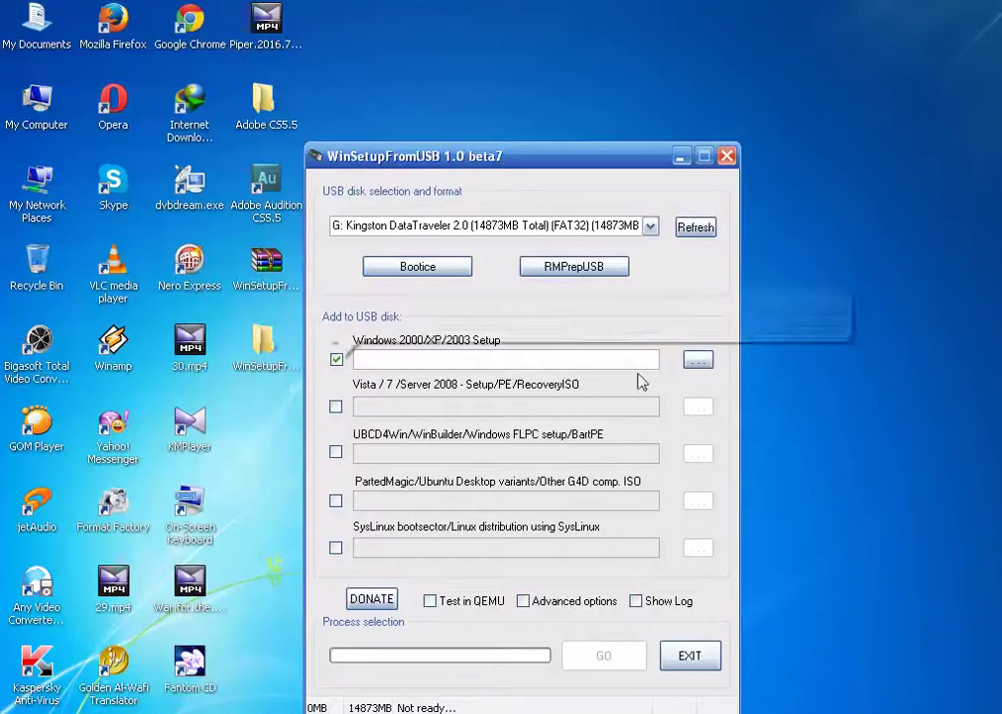
{"action": "left_click", "coordinate": [699, 360]}
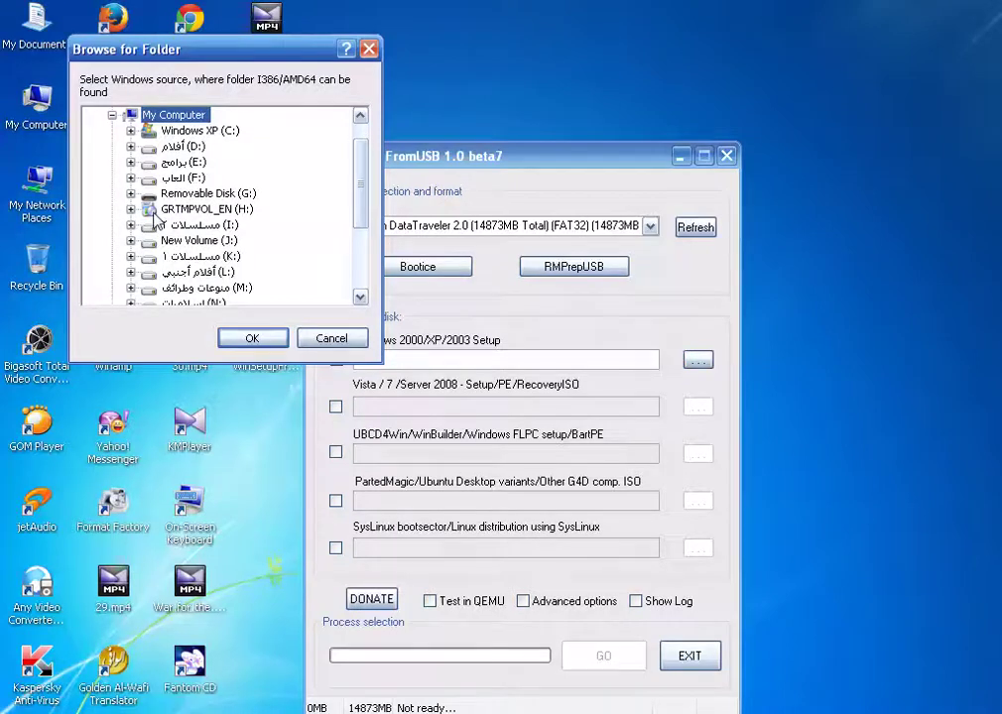
{"action": "left_click", "coordinate": [156, 214]}
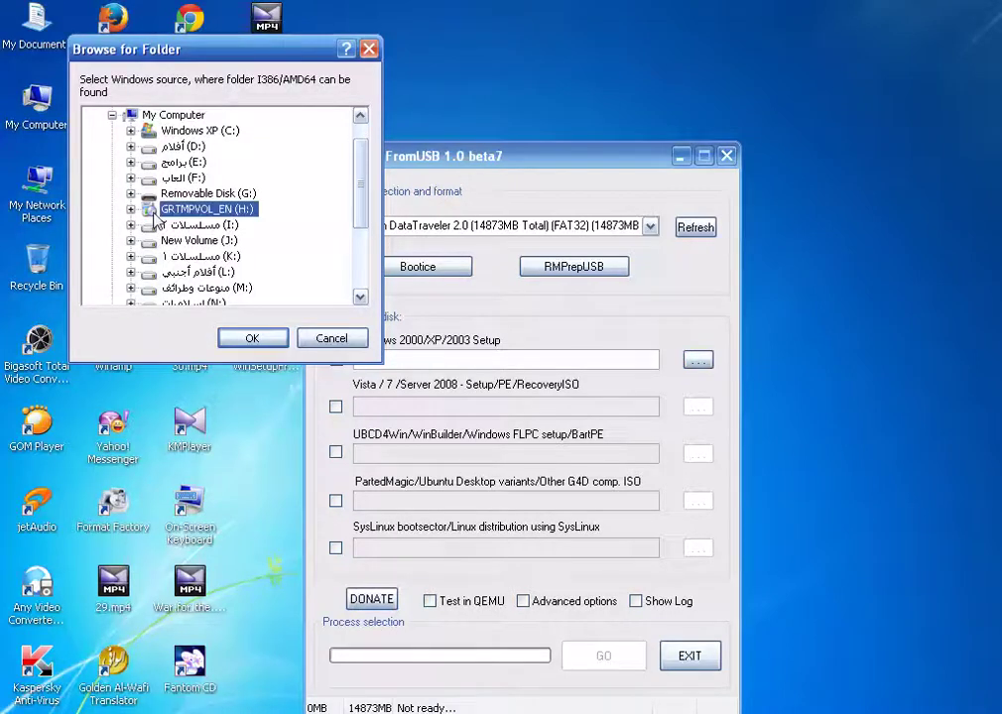
{"action": "left_click", "coordinate": [248, 340]}
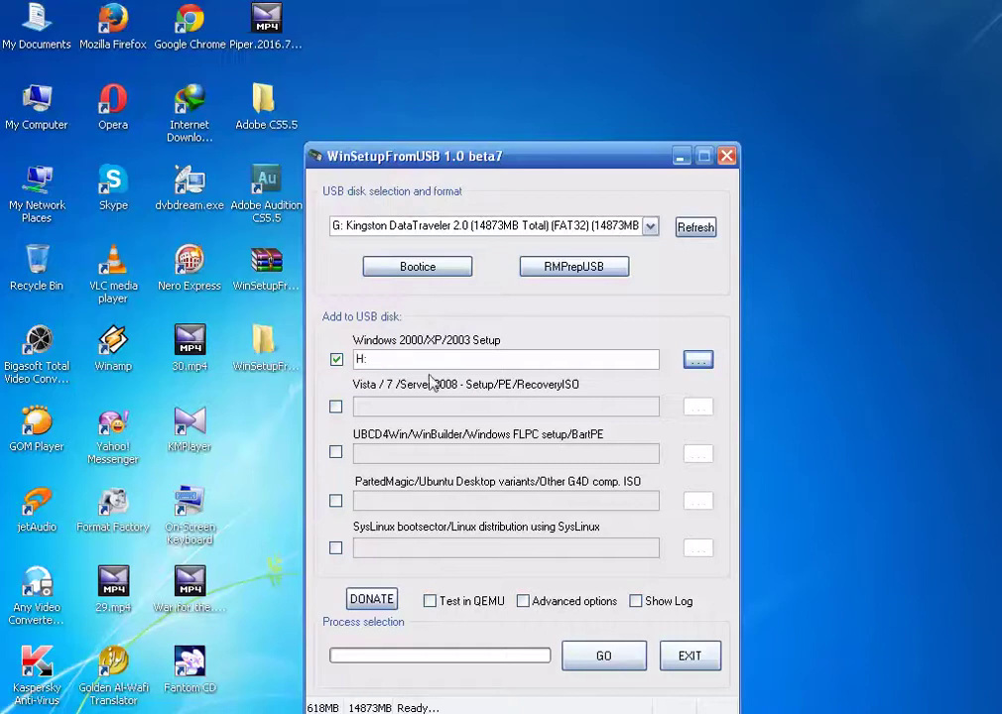
{"action": "left_click", "coordinate": [604, 656]}
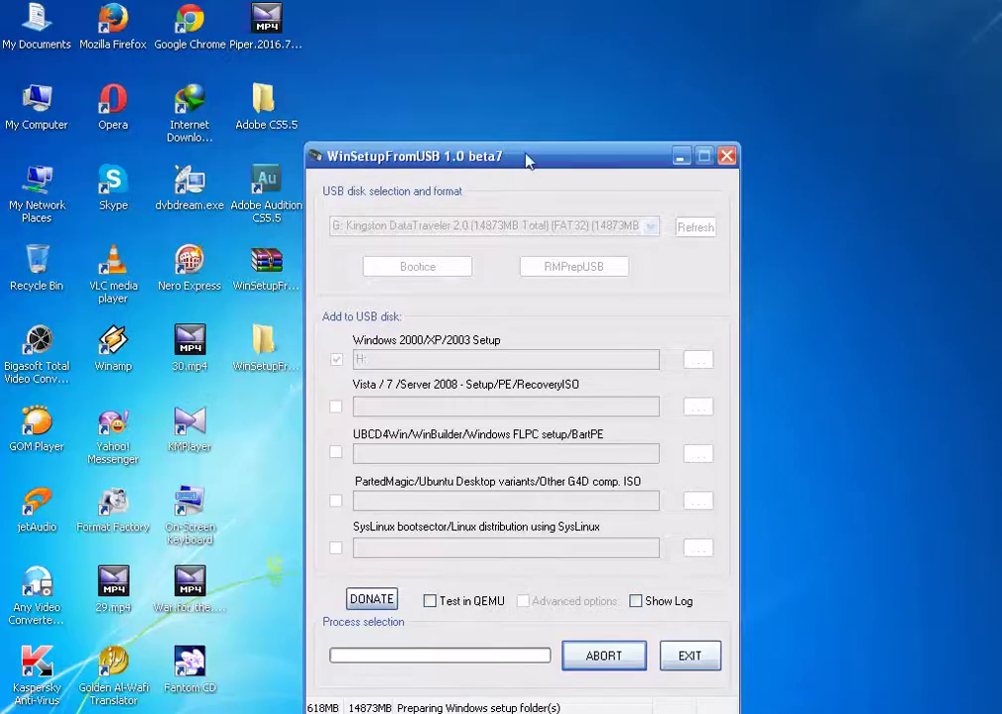
{"action": "left_click_drag", "start_coordinate": [529, 162], "coordinate": [531, 119]}
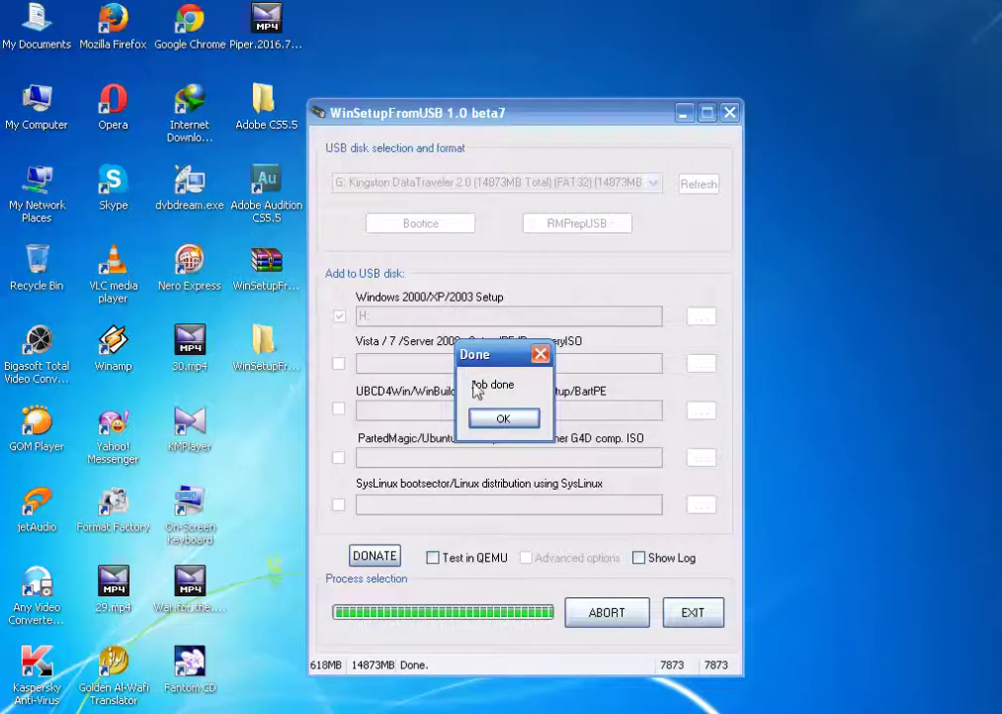
{"action": "left_click", "coordinate": [507, 424]}
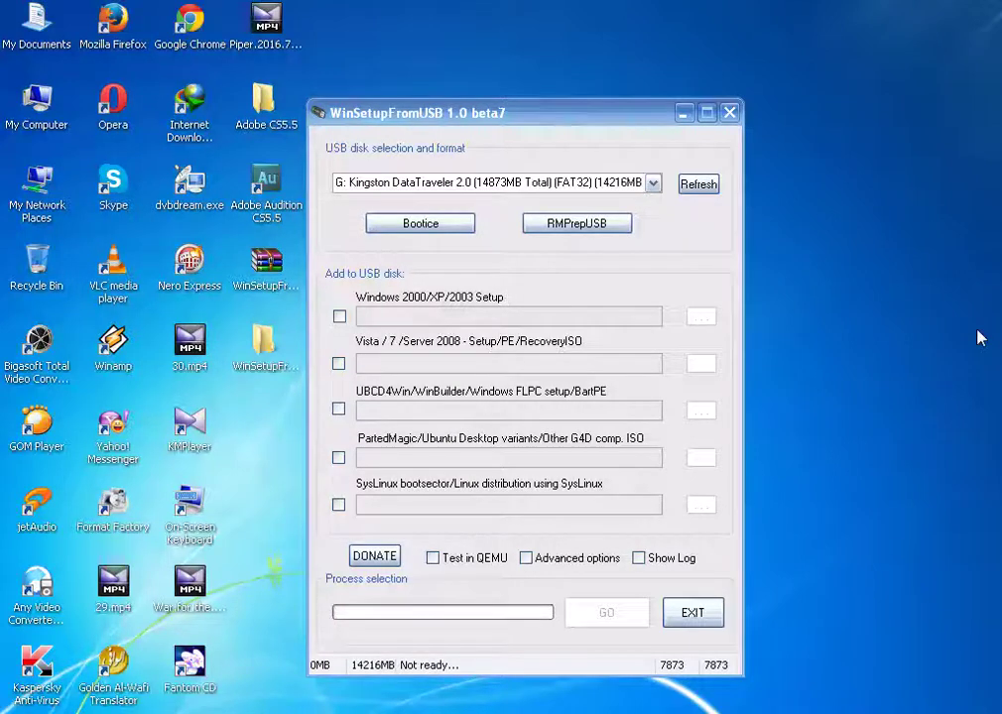
Test the USB disk in QEMU by booting the Windows XP/2000/2003 Setup entry, and close the emulator.
{"action": "left_click", "coordinate": [436, 562]}
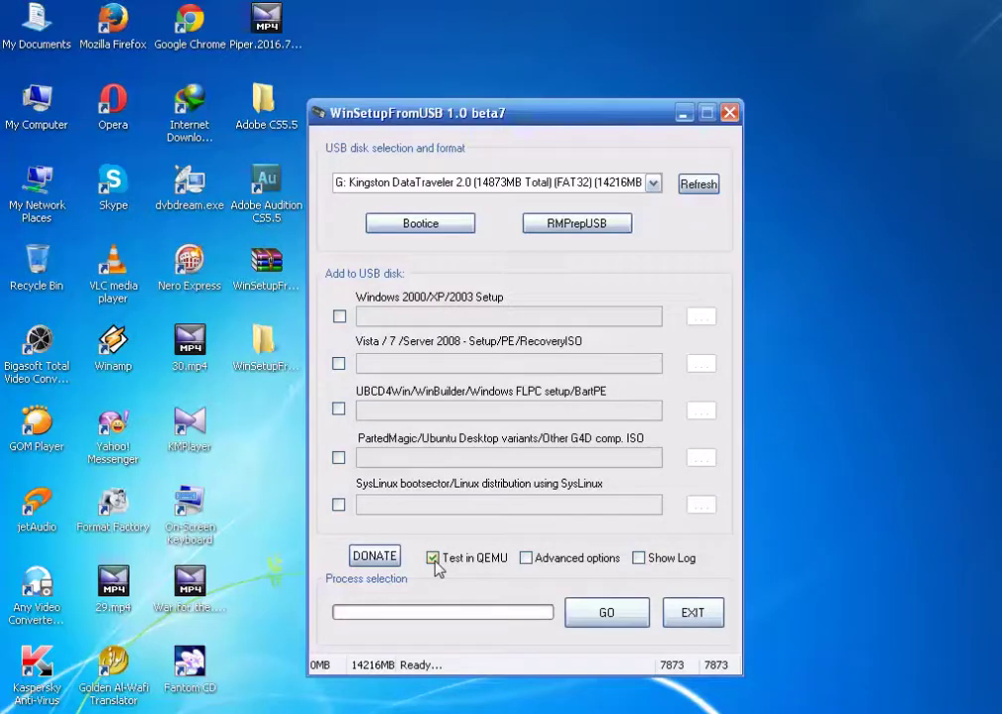
{"action": "left_click", "coordinate": [597, 615]}
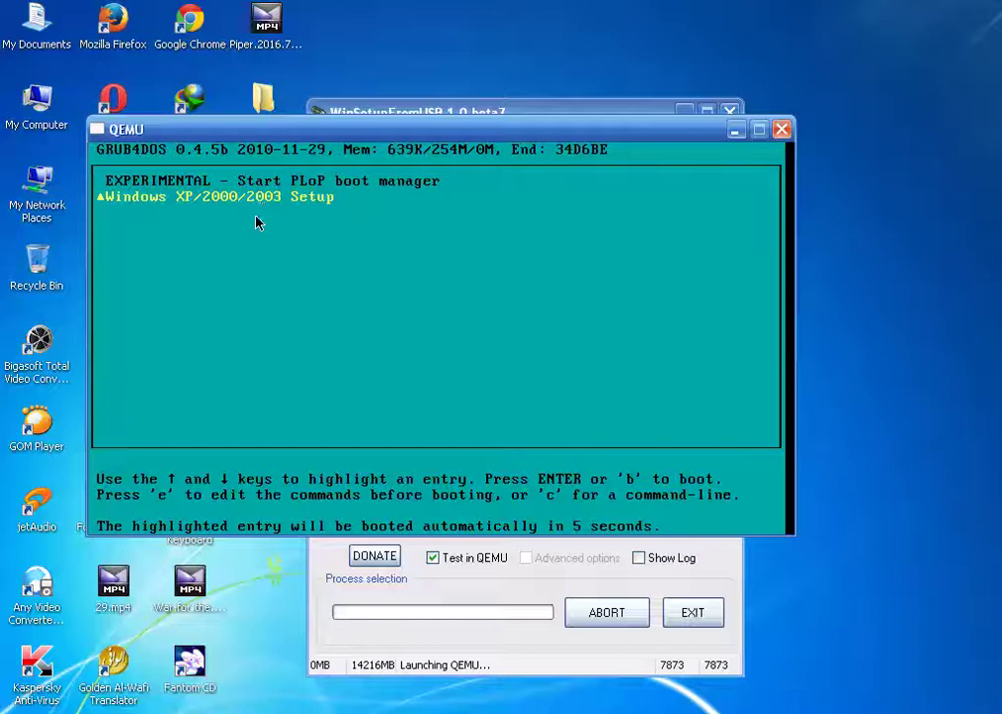
{"action": "key", "text": "Return"}
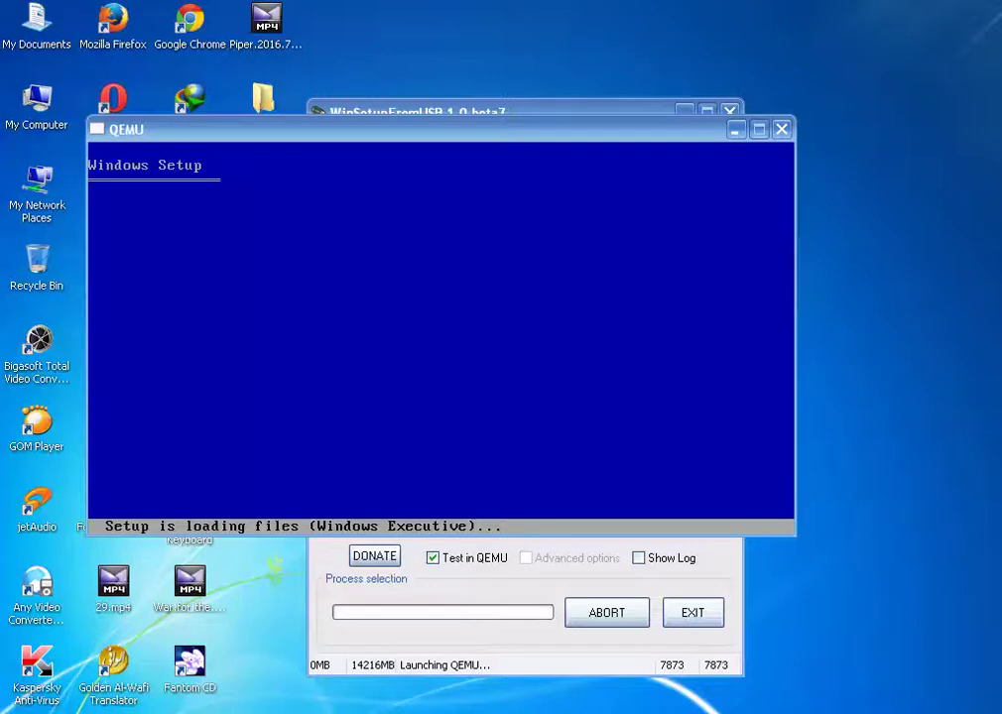
{"action": "left_click", "coordinate": [782, 130]}
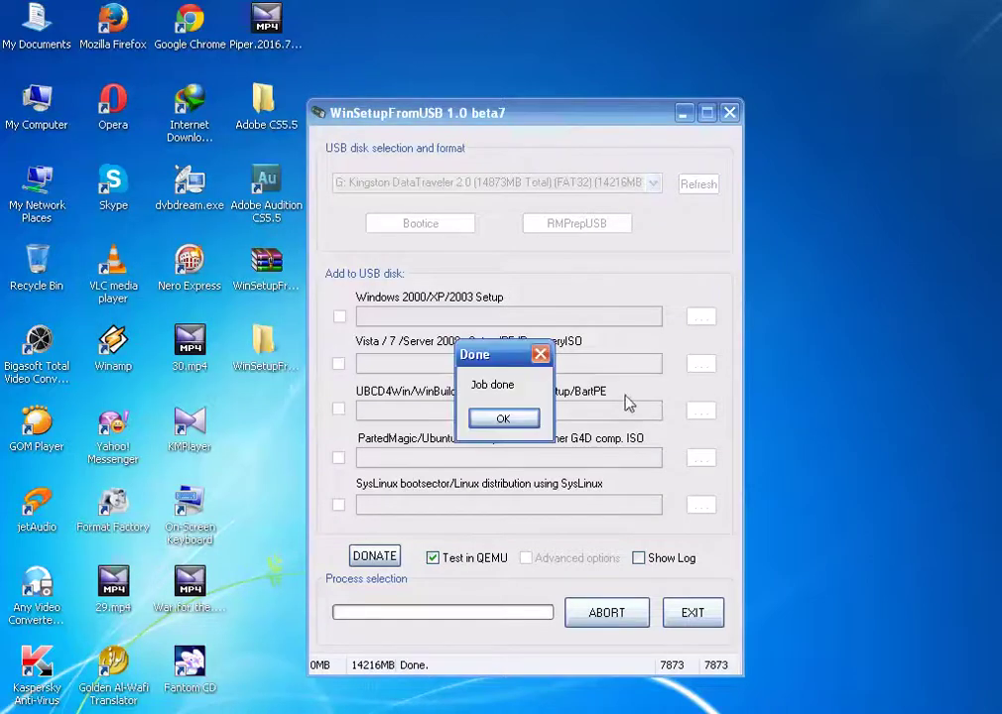
{"action": "left_click", "coordinate": [504, 419]}
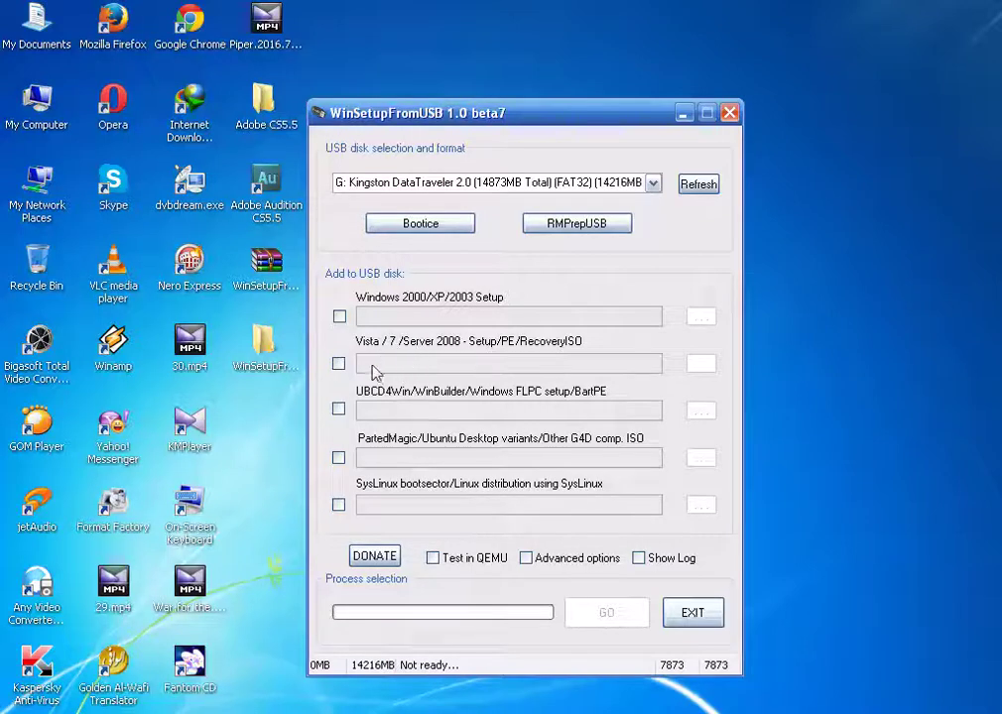
Add the Win8Ent-Office2013-en-US (H:) disc to the USB disk as a Vista / 7 / Server 2008 source and run the job to completion.
{"action": "left_click", "coordinate": [340, 365]}
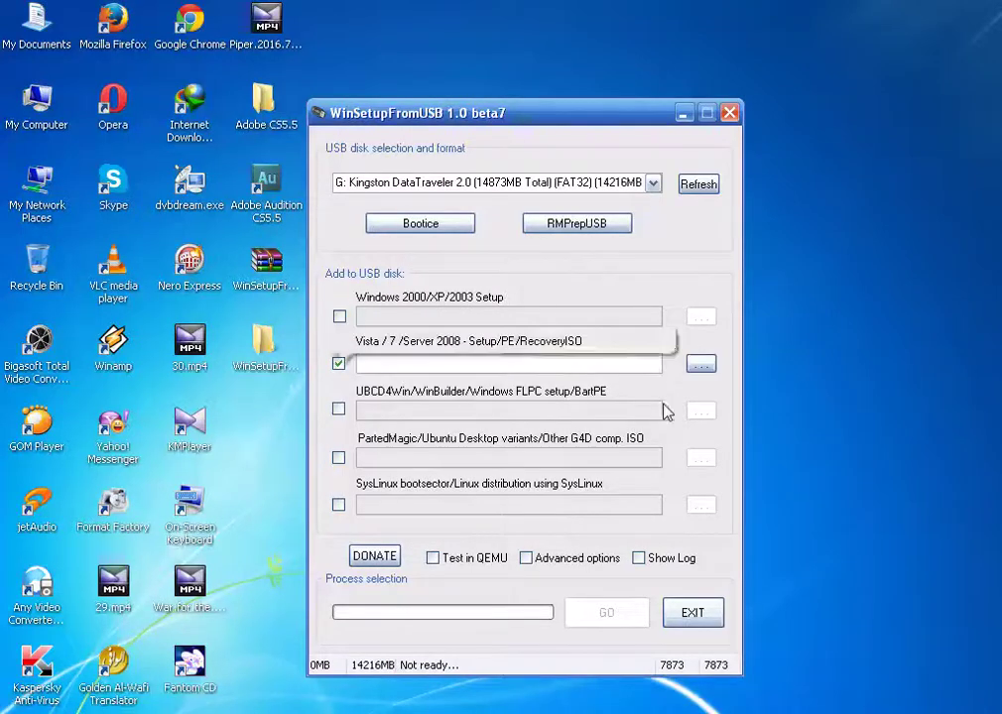
{"action": "left_click", "coordinate": [701, 365]}
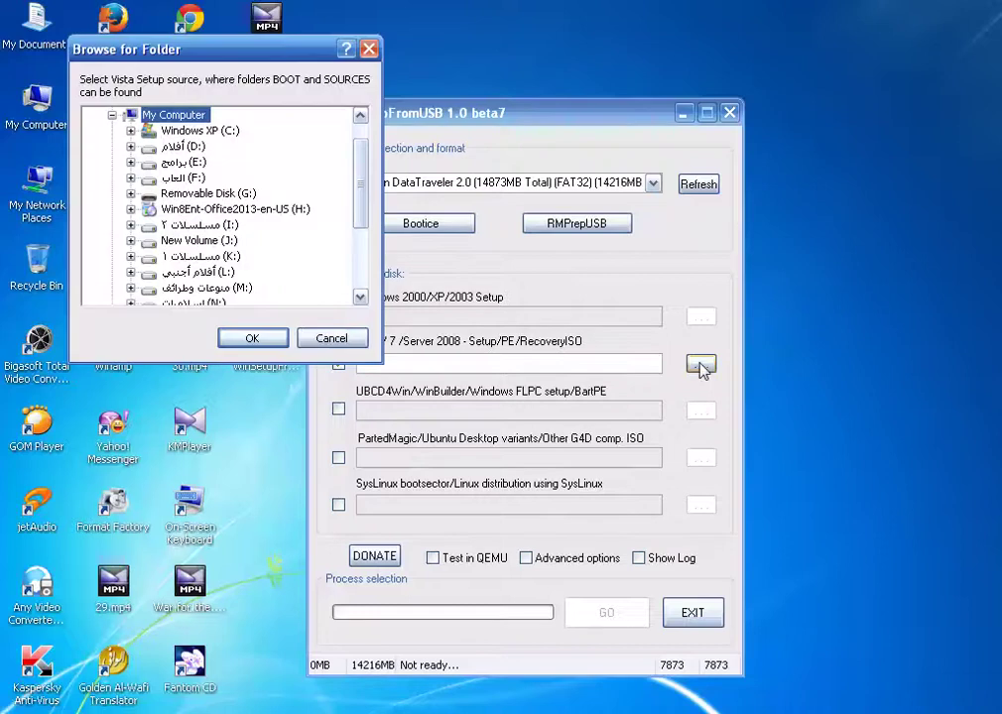
{"action": "left_click", "coordinate": [189, 210]}
{"action": "left_click", "coordinate": [249, 344]}
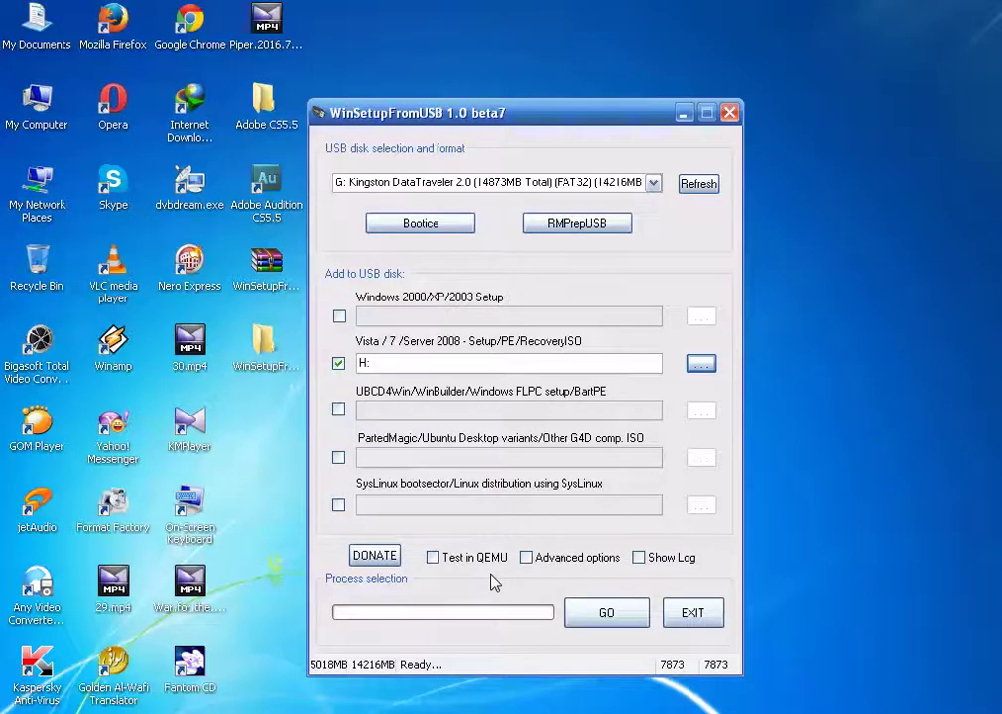
{"action": "left_click", "coordinate": [596, 618]}
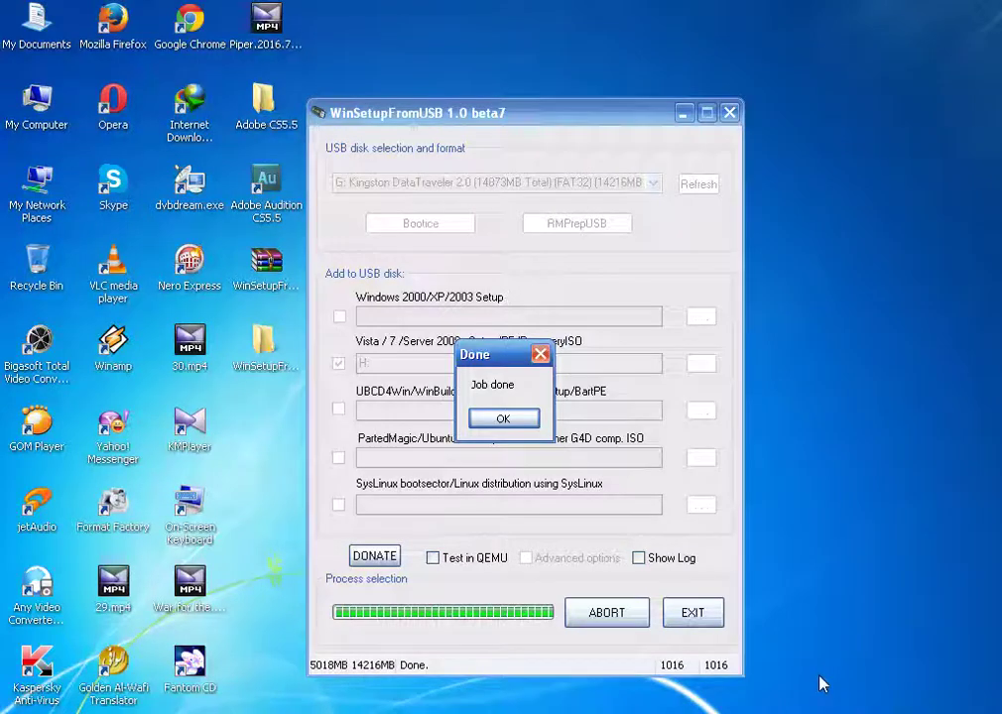
{"action": "left_click", "coordinate": [503, 419]}
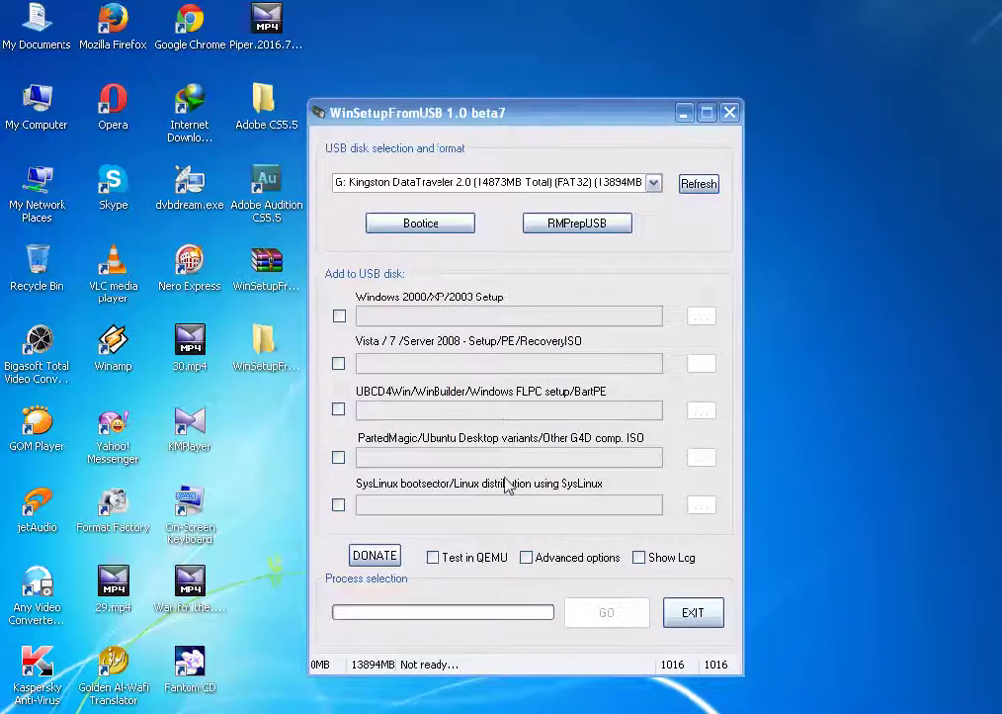
Add Hiren's.BootCD.10.5.iso from the Hiren's Boot folder on drive E: as a PartedMagic/Other G4D compatible ISO and run the job to completion.
{"action": "left_click", "coordinate": [338, 457]}
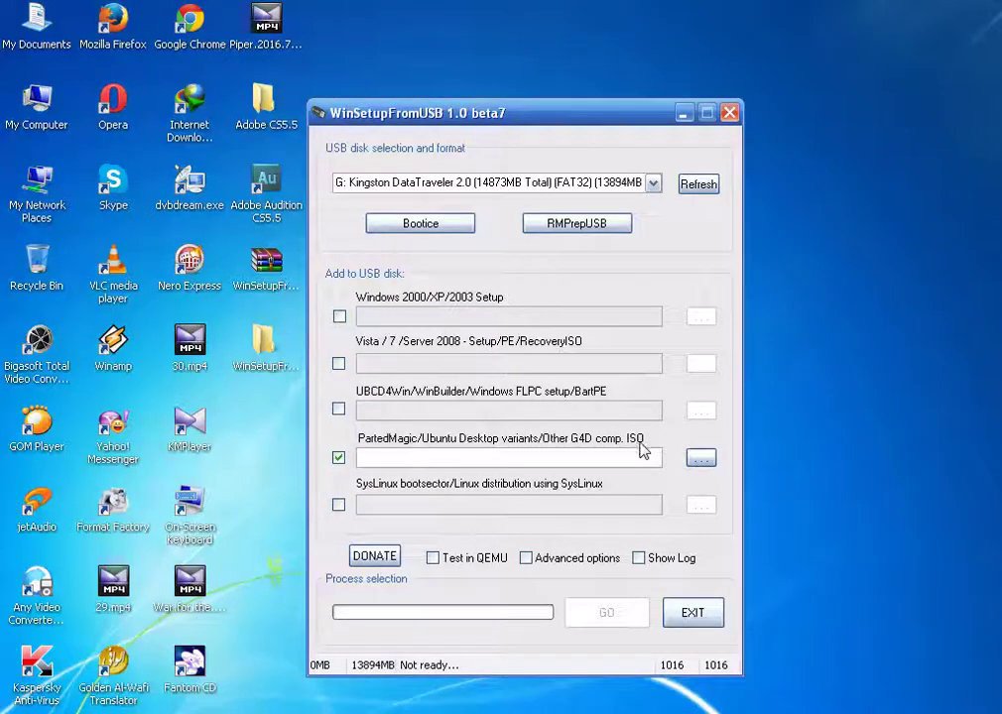
{"action": "left_click", "coordinate": [700, 457]}
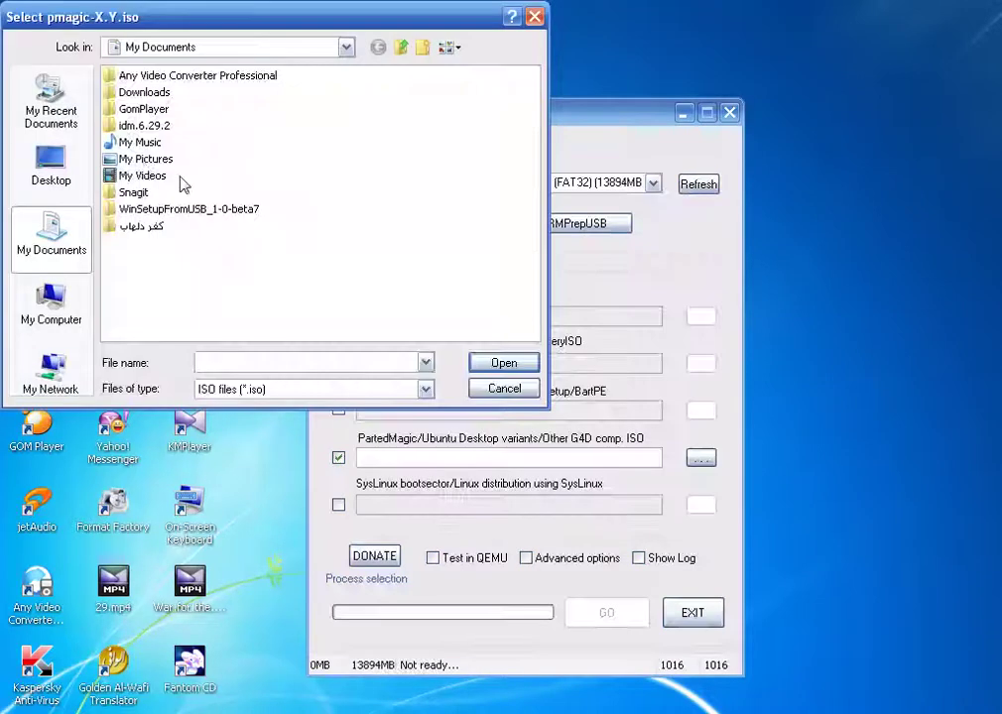
{"action": "left_click", "coordinate": [61, 310]}
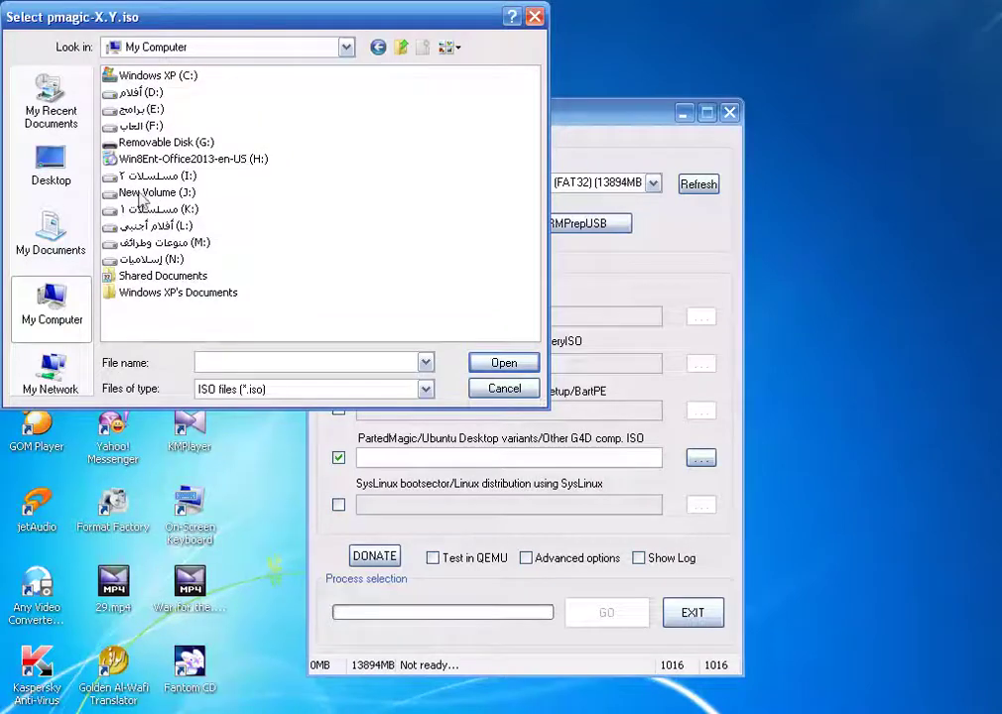
{"action": "double_click", "coordinate": [134, 109]}
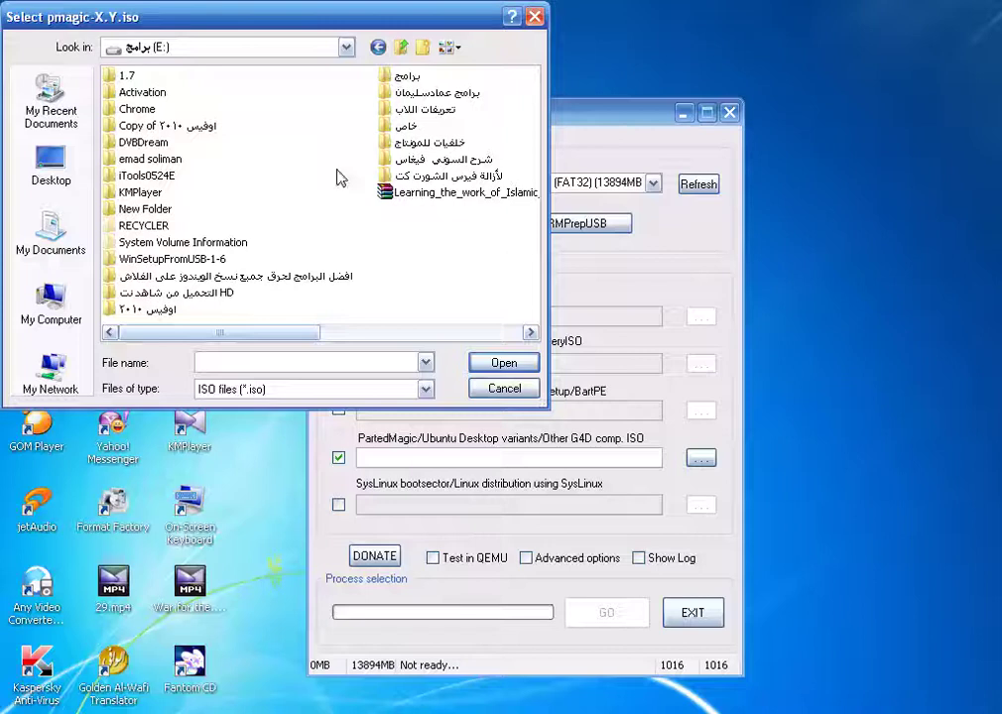
{"action": "left_click", "coordinate": [399, 78]}
{"action": "double_click", "coordinate": [402, 78]}
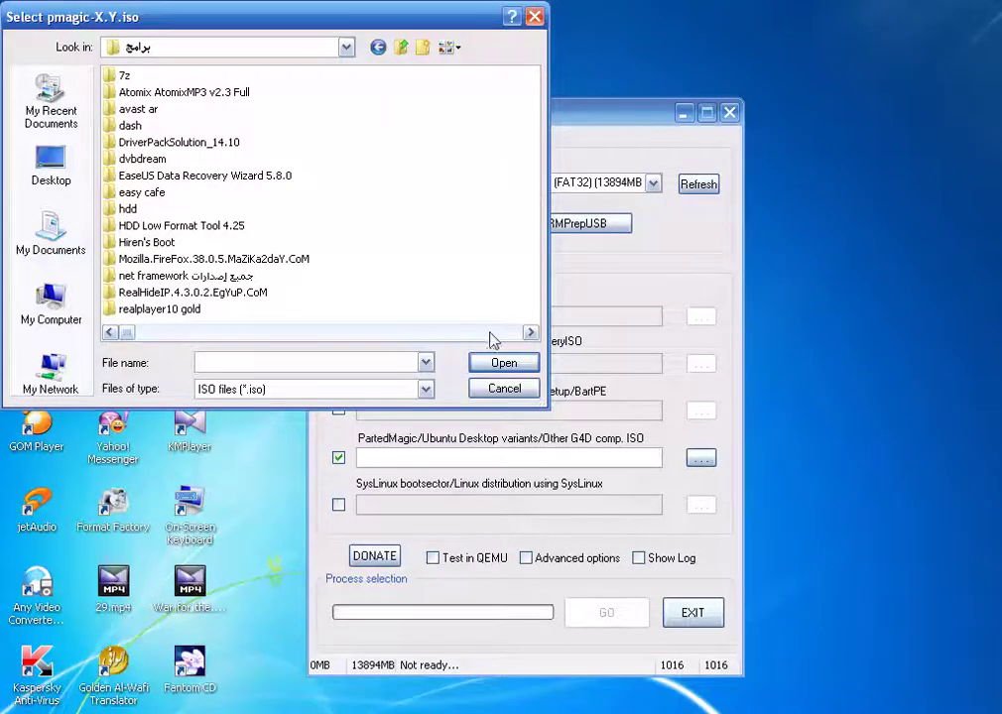
{"action": "left_click", "coordinate": [527, 334]}
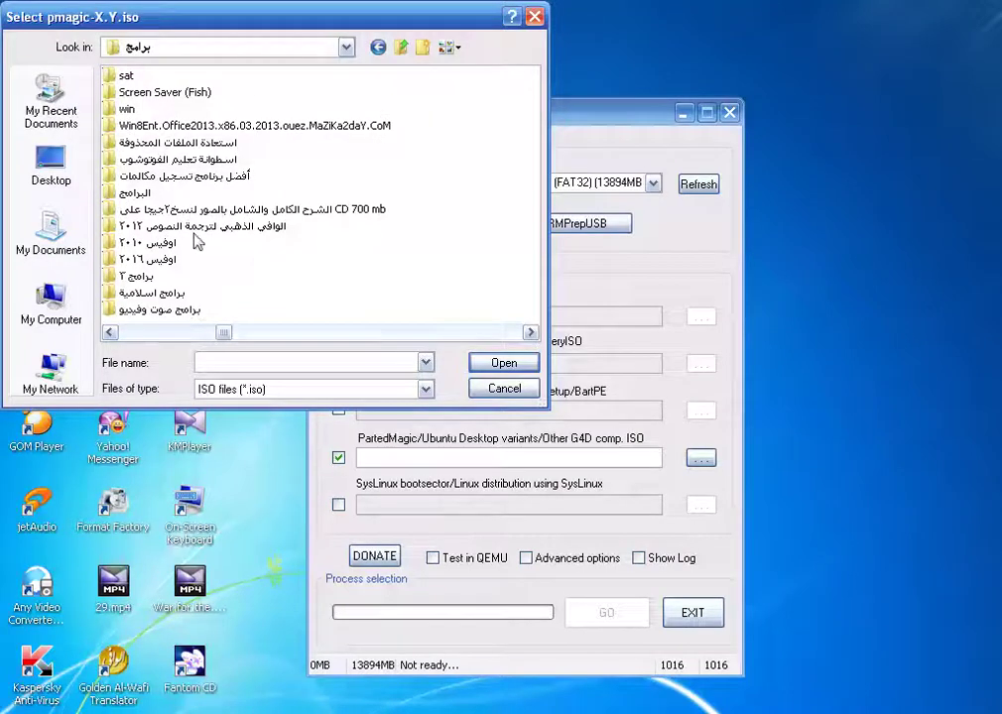
{"action": "left_click", "coordinate": [111, 333]}
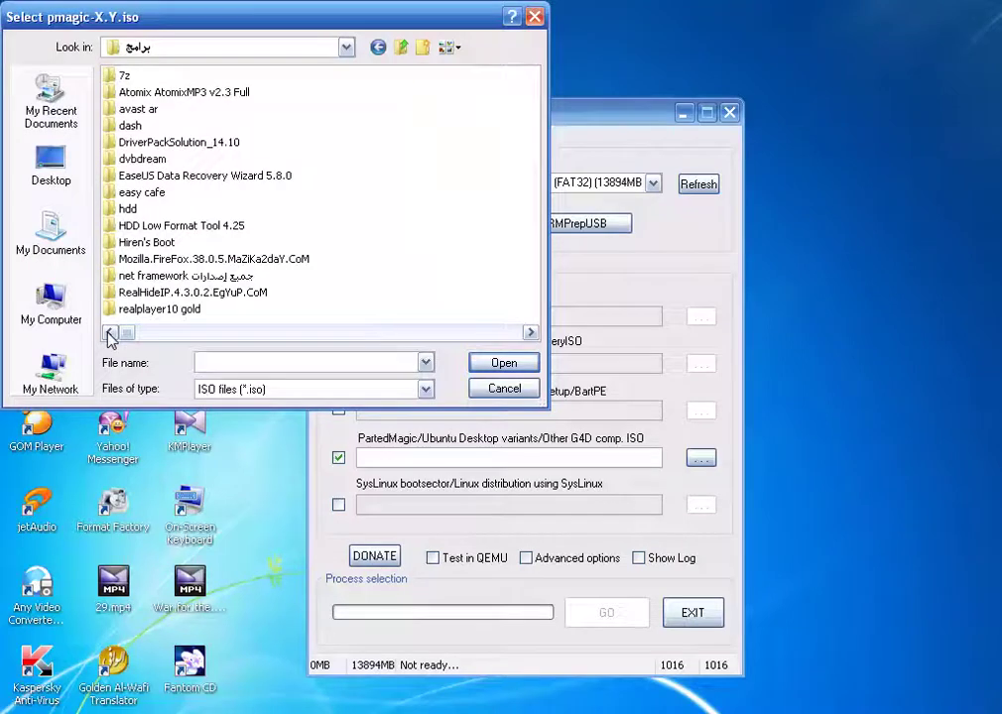
{"action": "double_click", "coordinate": [123, 240]}
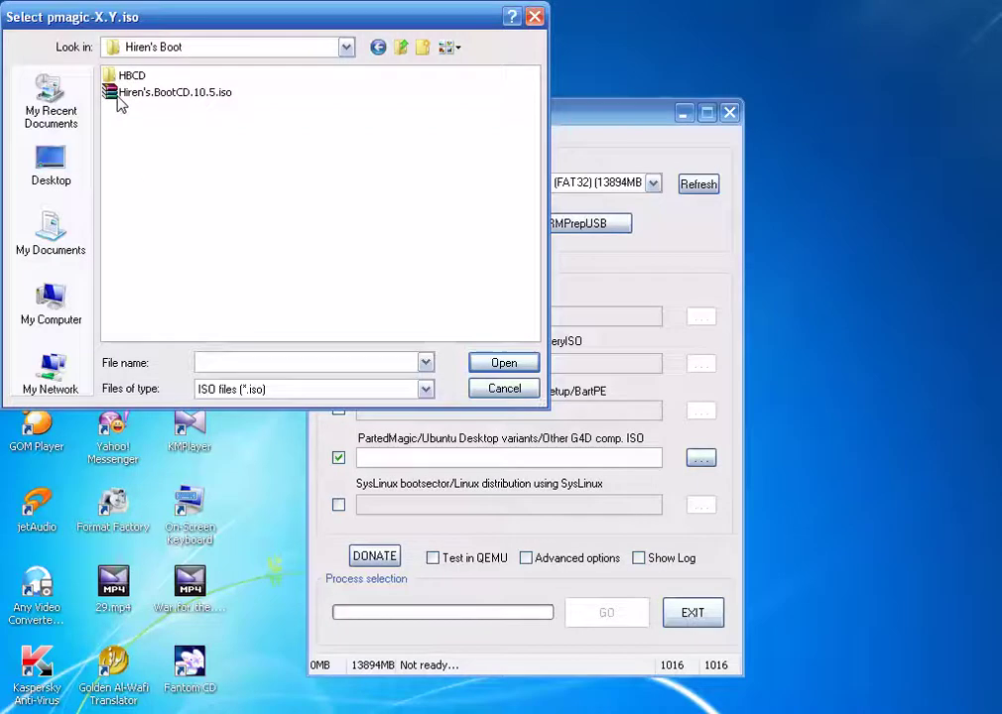
{"action": "double_click", "coordinate": [117, 100]}
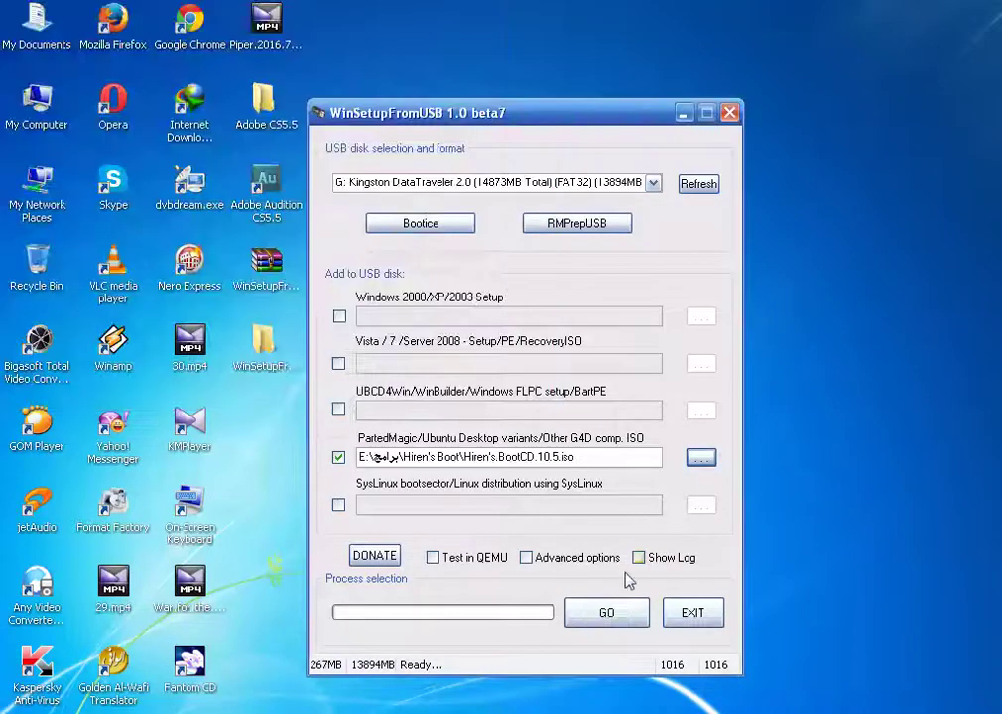
{"action": "left_click", "coordinate": [609, 619]}
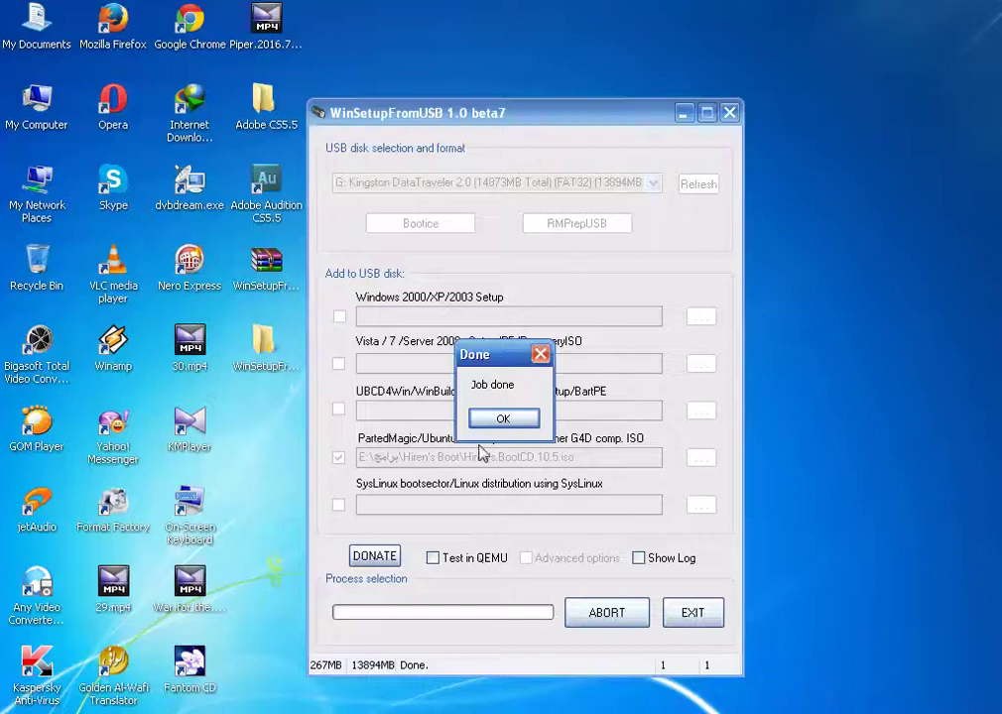
{"action": "left_click", "coordinate": [503, 420]}
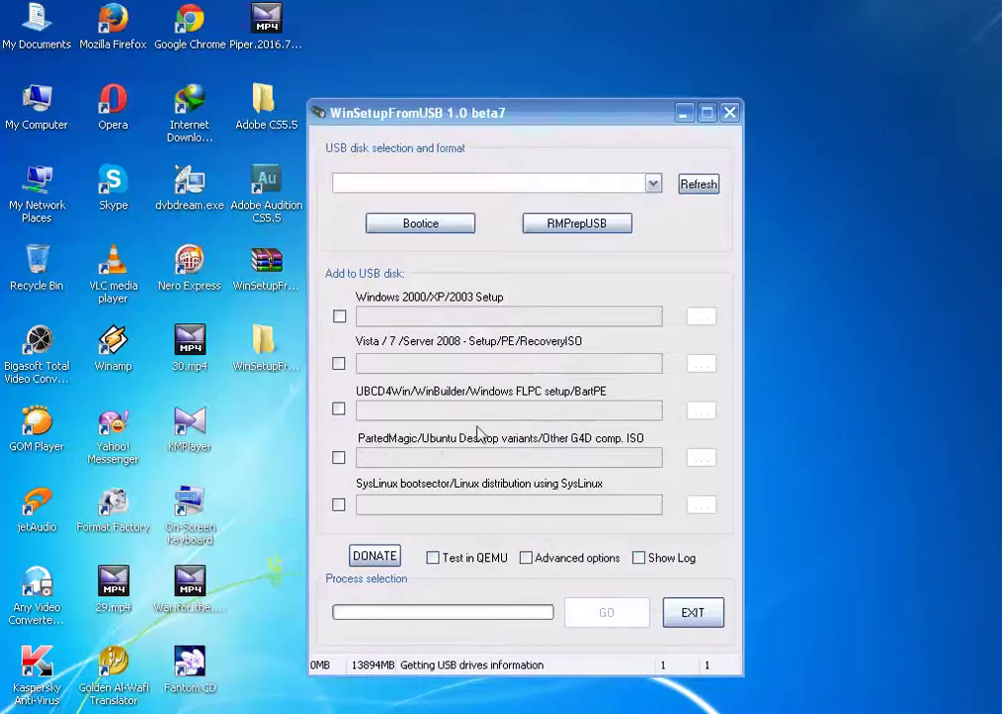
Test the USB disk in QEMU by booting the Vista/Win7/Server 2008 Setup entry from partition 0, and close the emulator.
{"action": "left_click", "coordinate": [436, 560]}
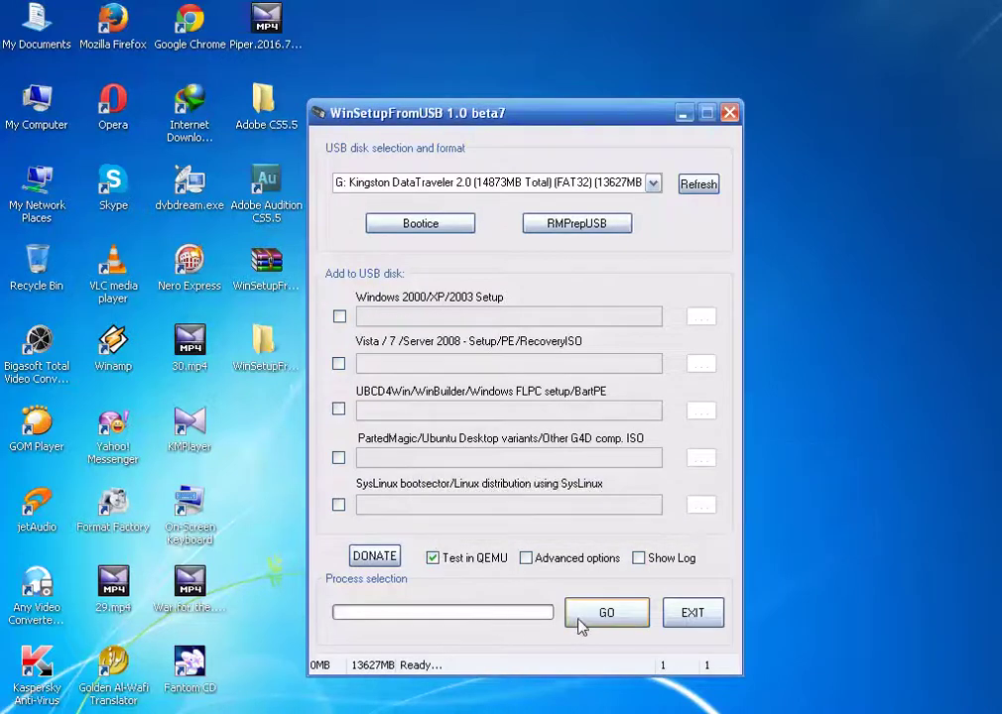
{"action": "left_click", "coordinate": [606, 617]}
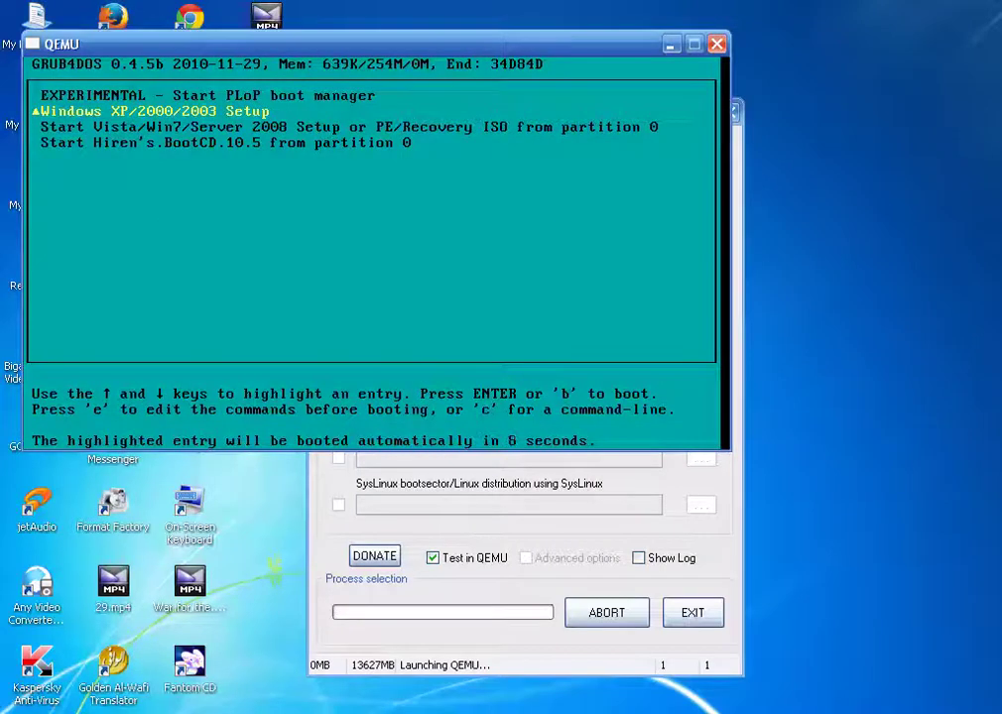
{"action": "key", "text": "Down"}
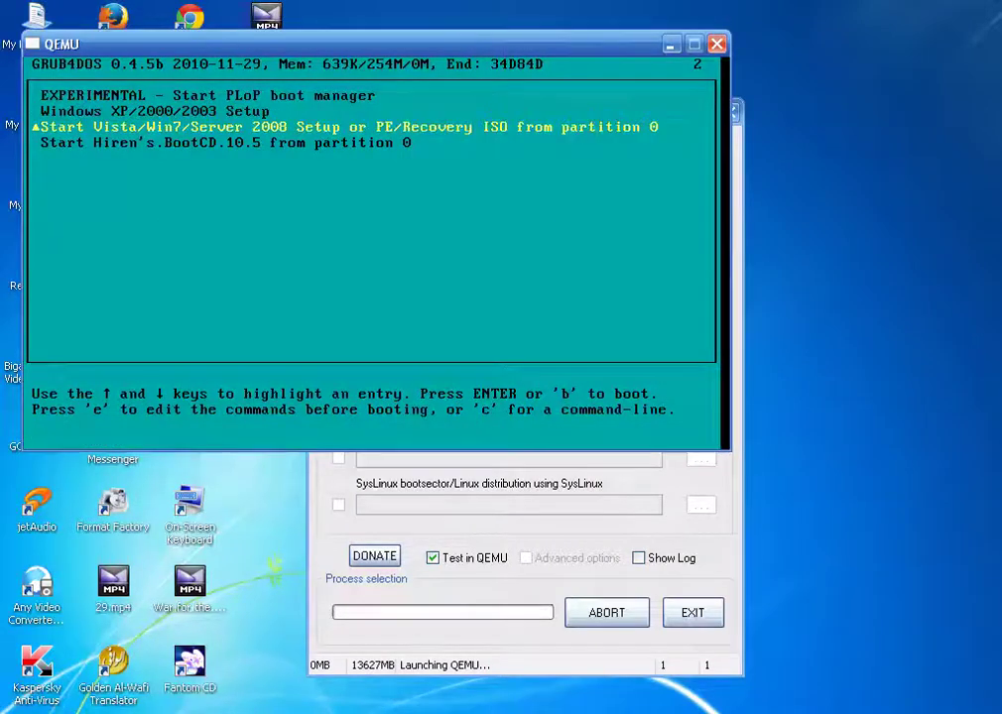
{"action": "key", "text": "Down"}
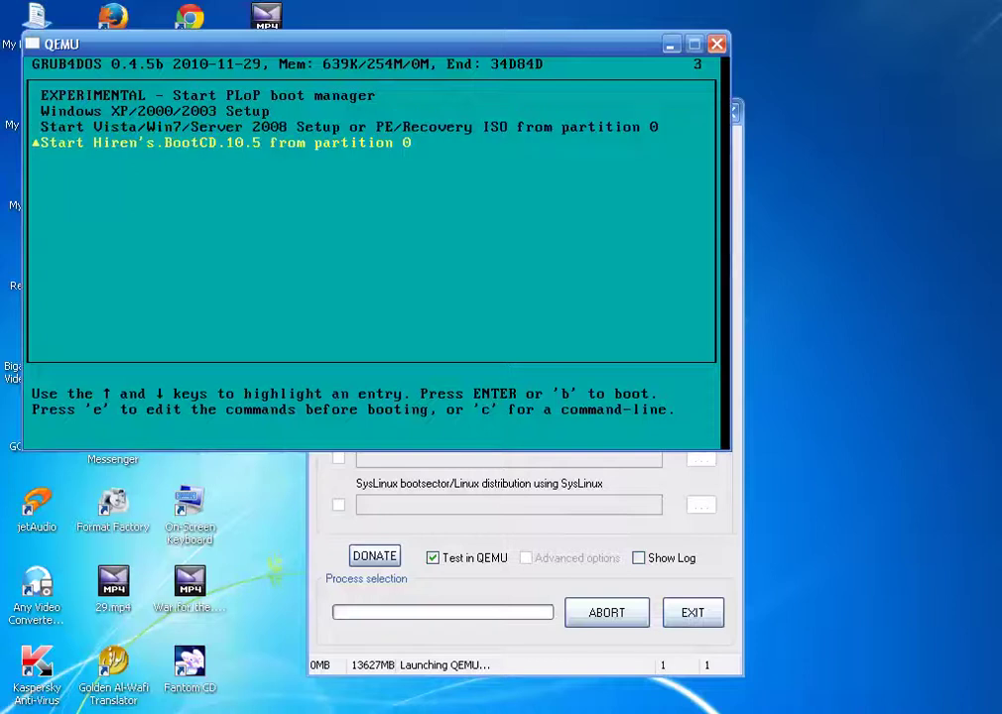
{"action": "key", "text": "Up"}
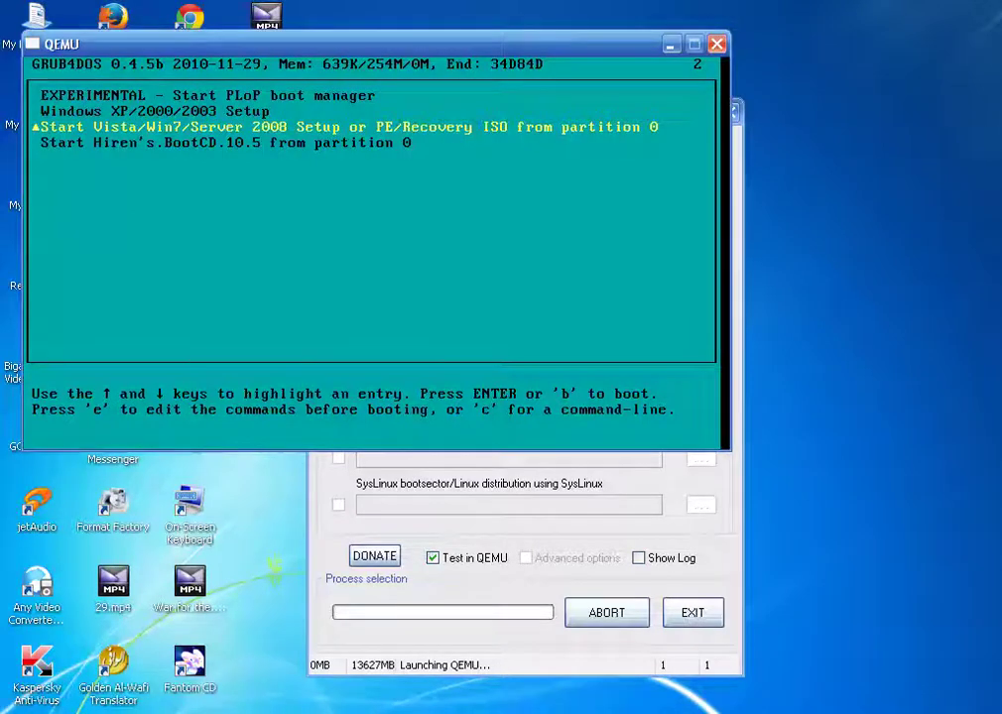
{"action": "key", "text": "Return"}
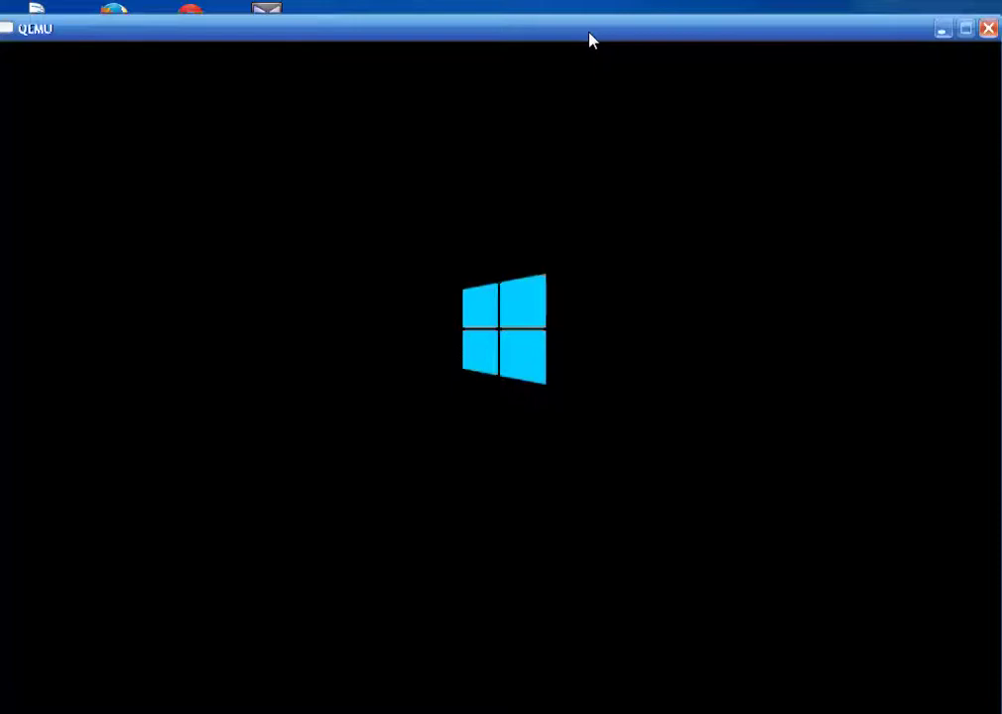
{"action": "left_click", "coordinate": [987, 30]}
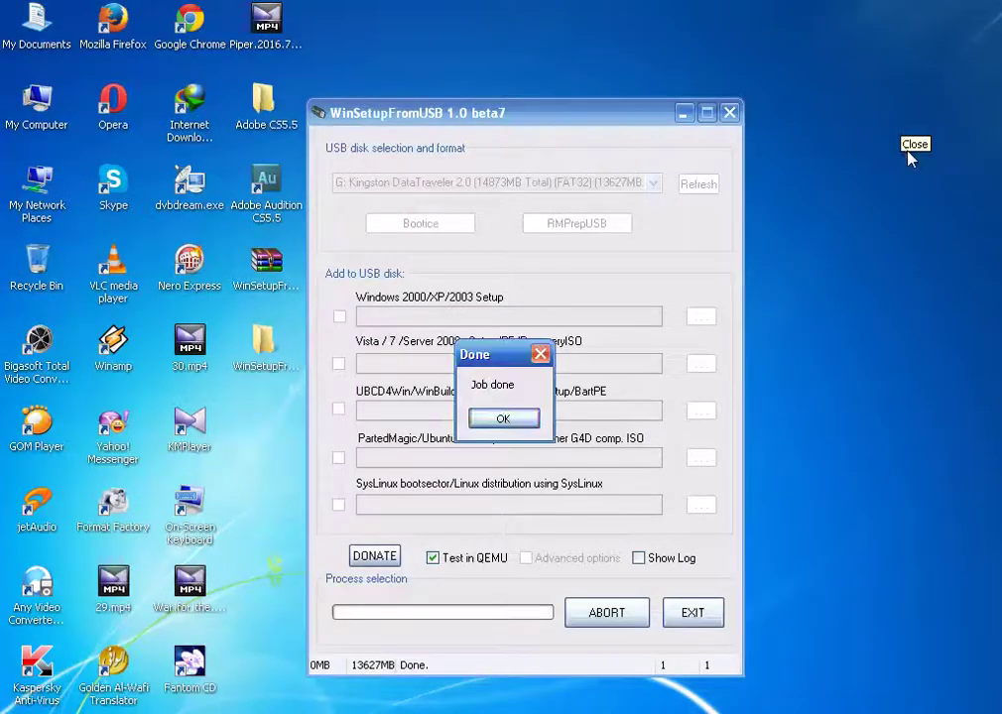
{"action": "left_click", "coordinate": [503, 418]}
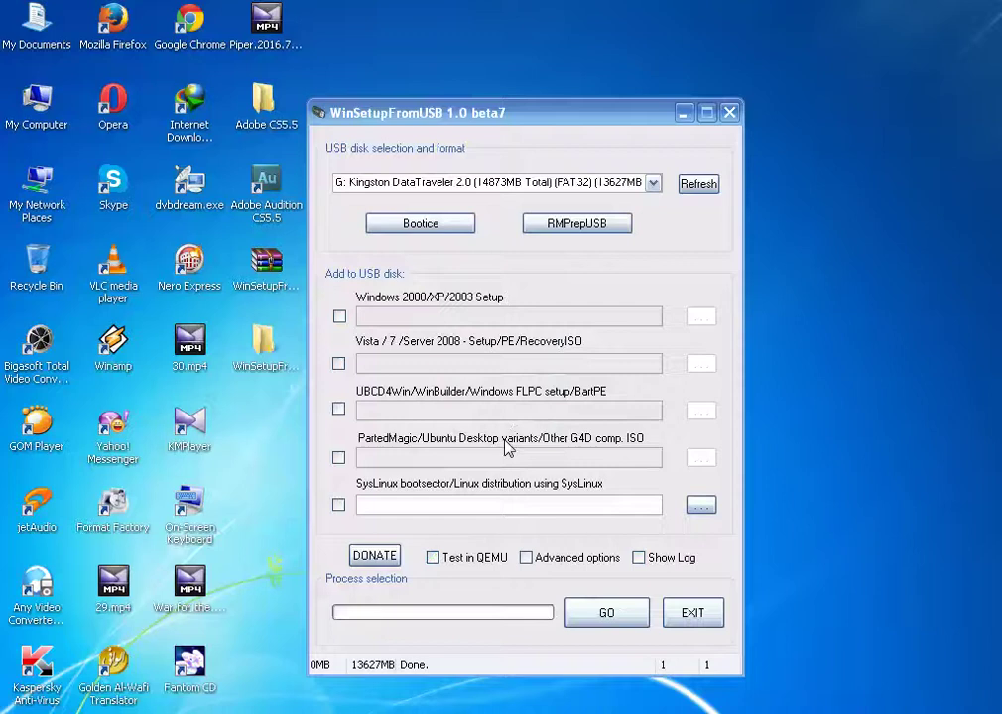
Test the Hiren's.BootCD.10.5 boot entry in QEMU, then close the emulator and exit WinSetupFromUSB.
{"action": "left_click", "coordinate": [433, 558]}
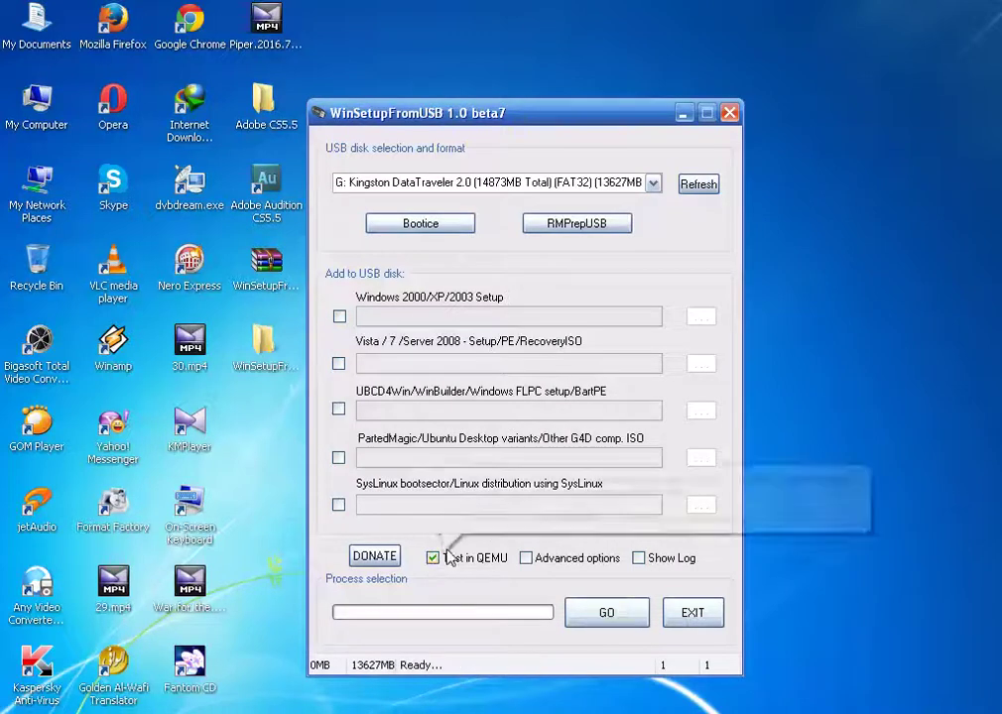
{"action": "left_click", "coordinate": [615, 621]}
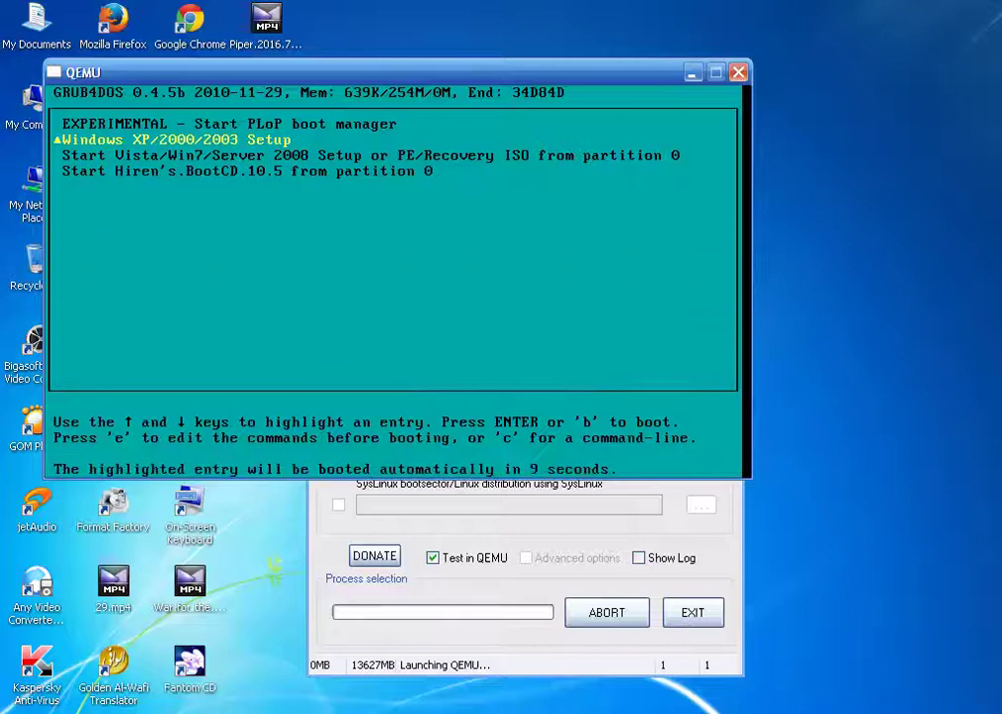
{"action": "key", "text": "Down"}
{"action": "key", "text": "Down"}
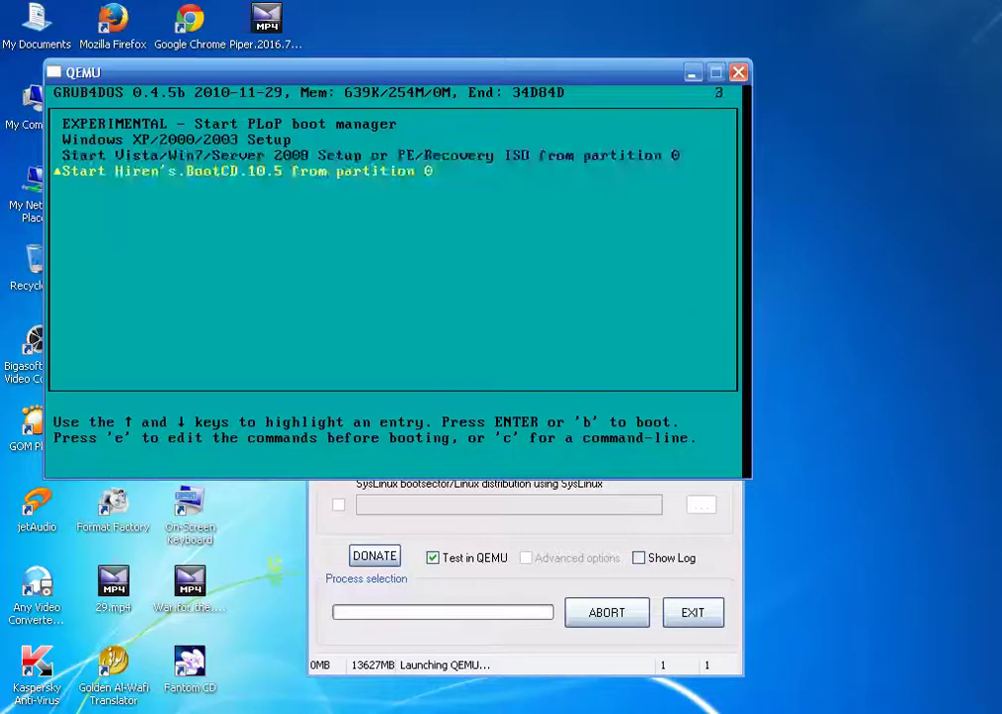
{"action": "key", "text": "Return"}
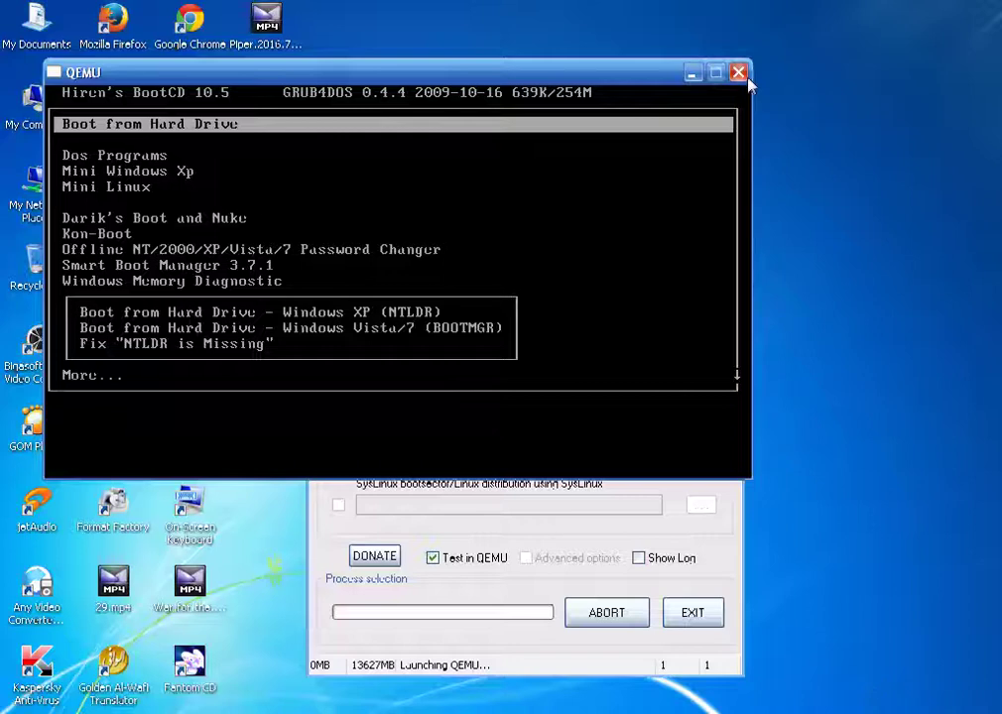
{"action": "left_click", "coordinate": [744, 75]}
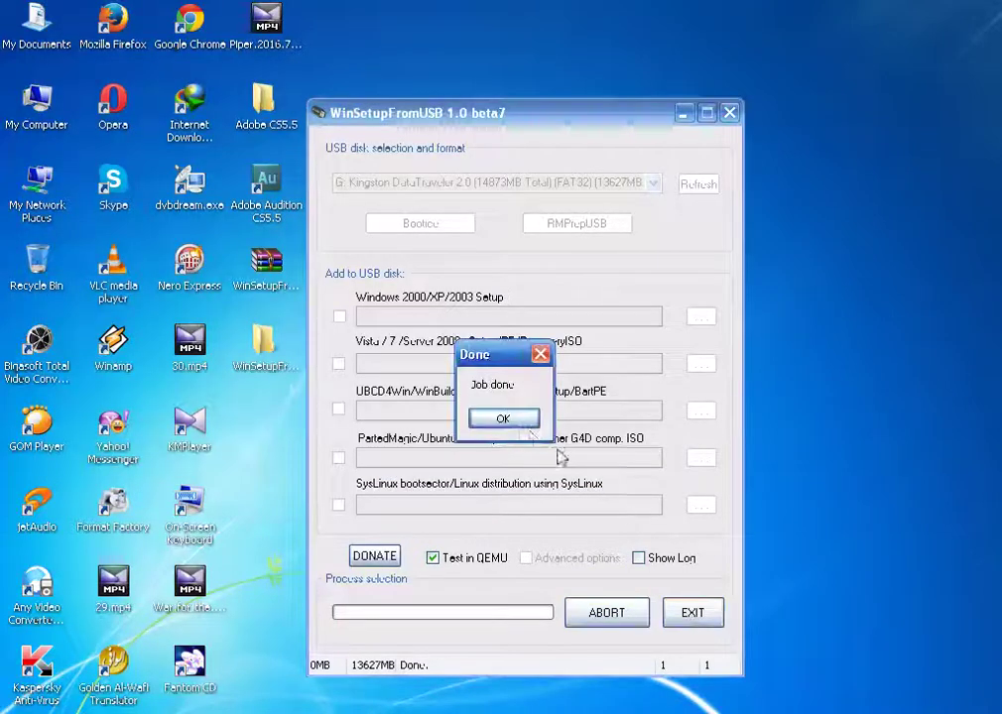
{"action": "left_click", "coordinate": [510, 422]}
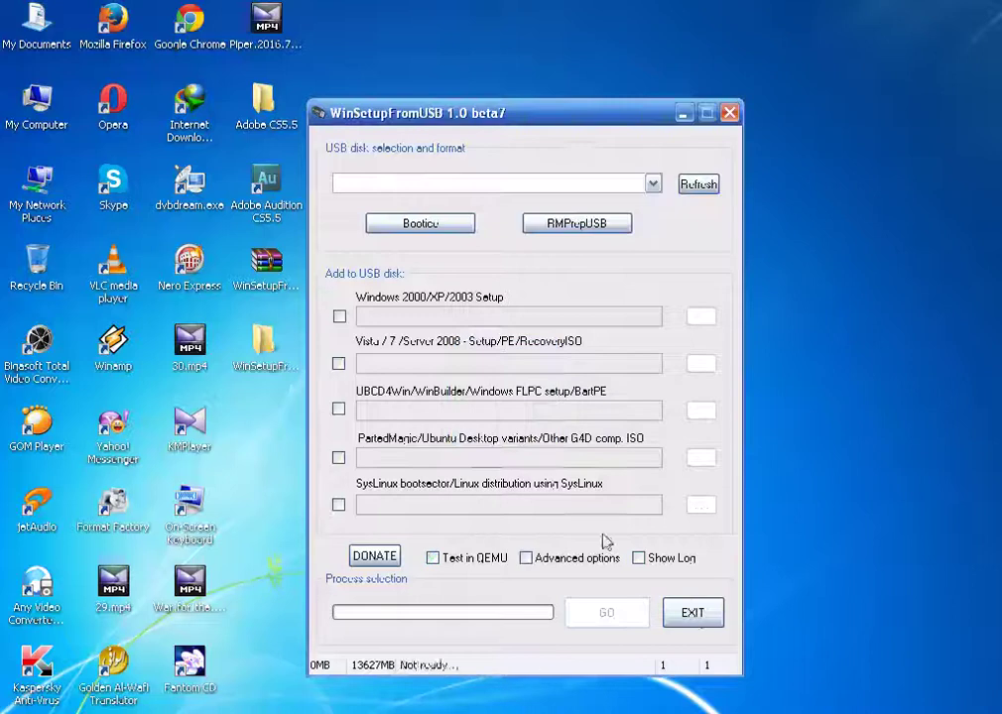
{"action": "left_click", "coordinate": [695, 614]}
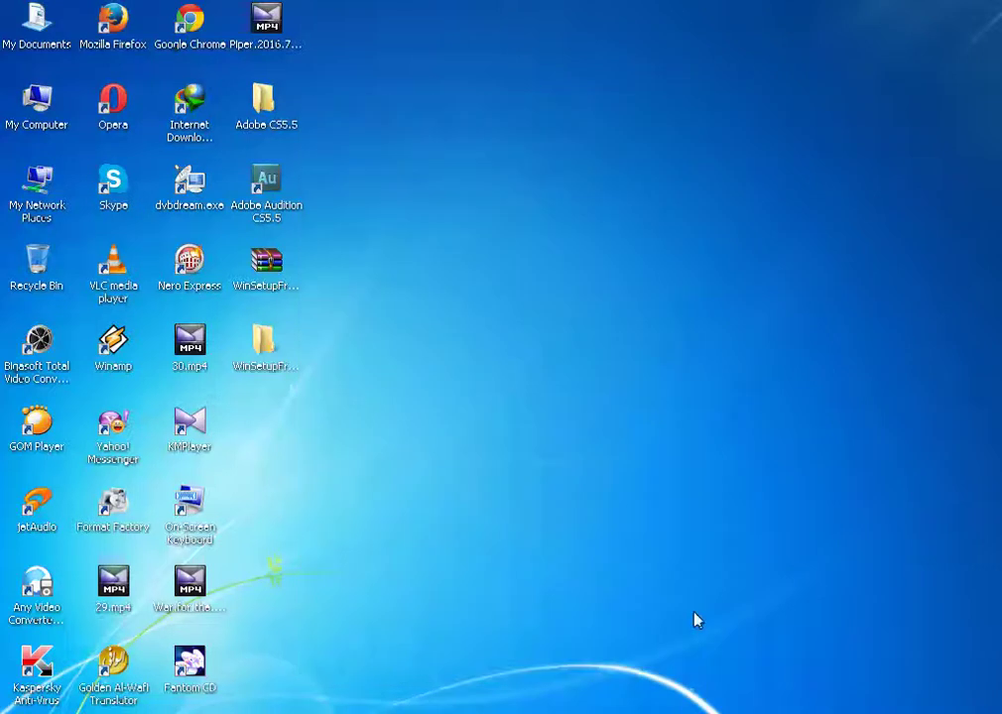